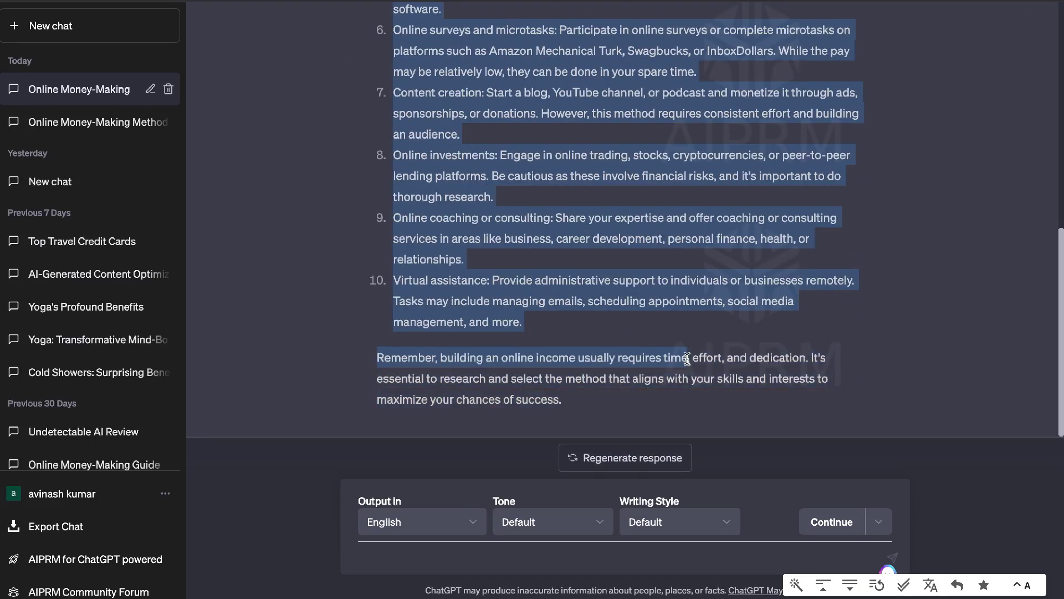
- Paste the money-making list into Undetectable.AI and start humanizing it
click(532, 1)
click(418, 323)
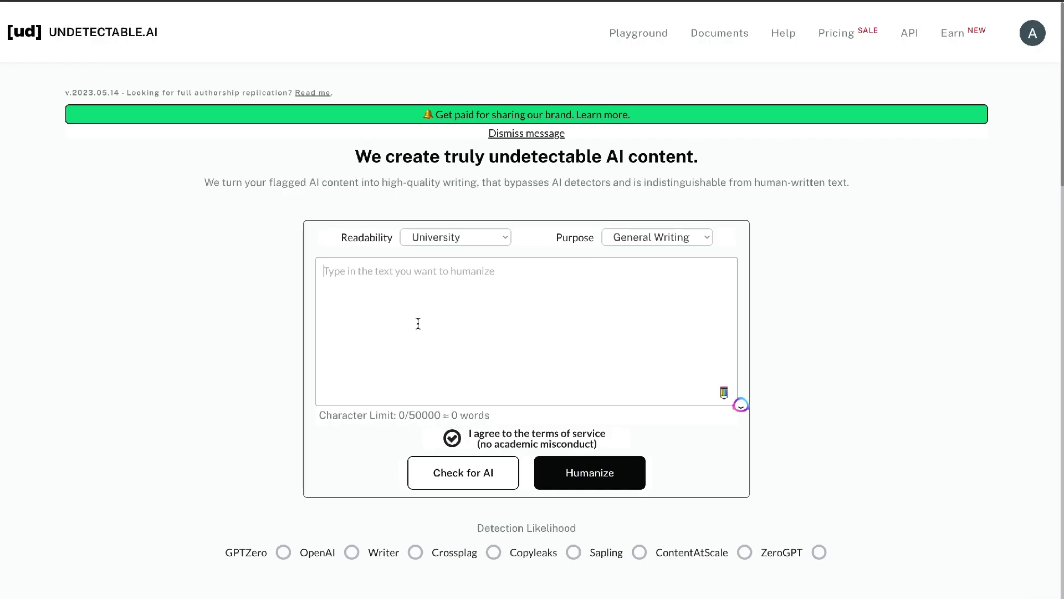
key(ctrl+v)
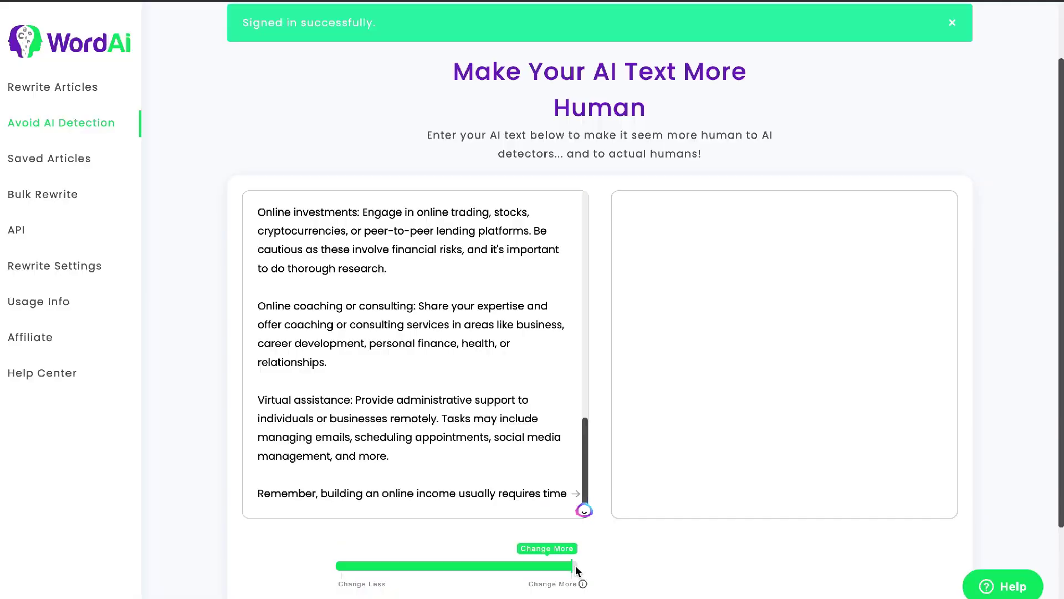
scroll(575, 565, down, 2)
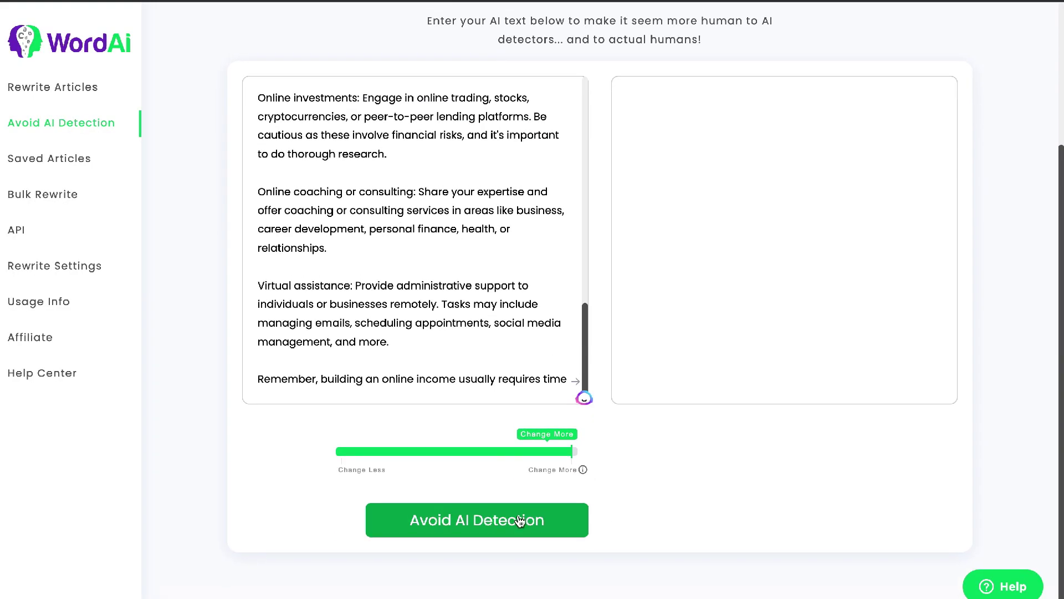
click(475, 518)
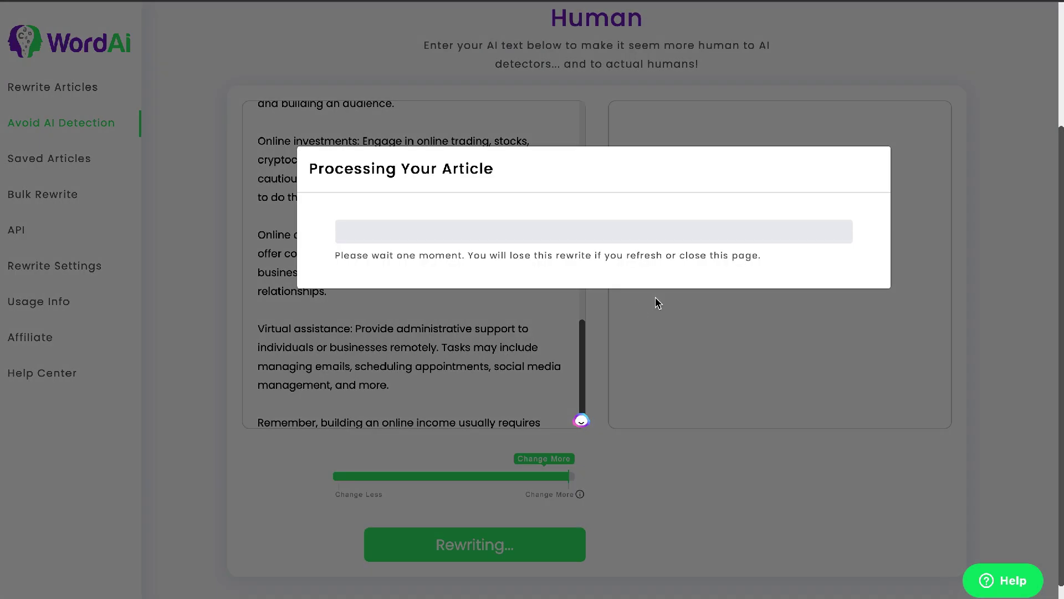
- Paste the money-making article into the paraphraser, switch to Fluency mode, and humanize it
scroll(655, 298, up, 1)
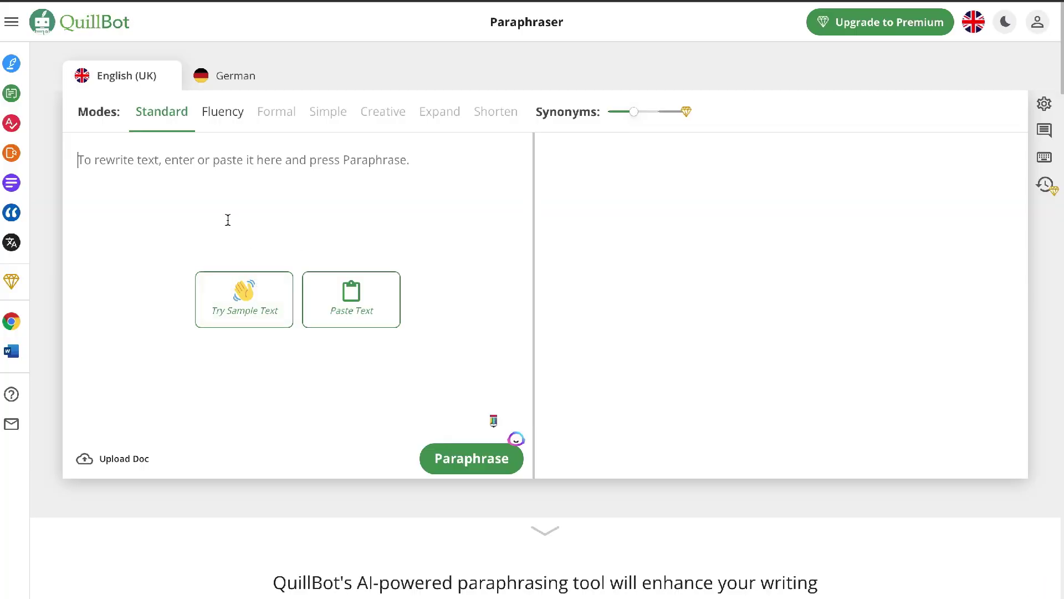
key(ctrl+v)
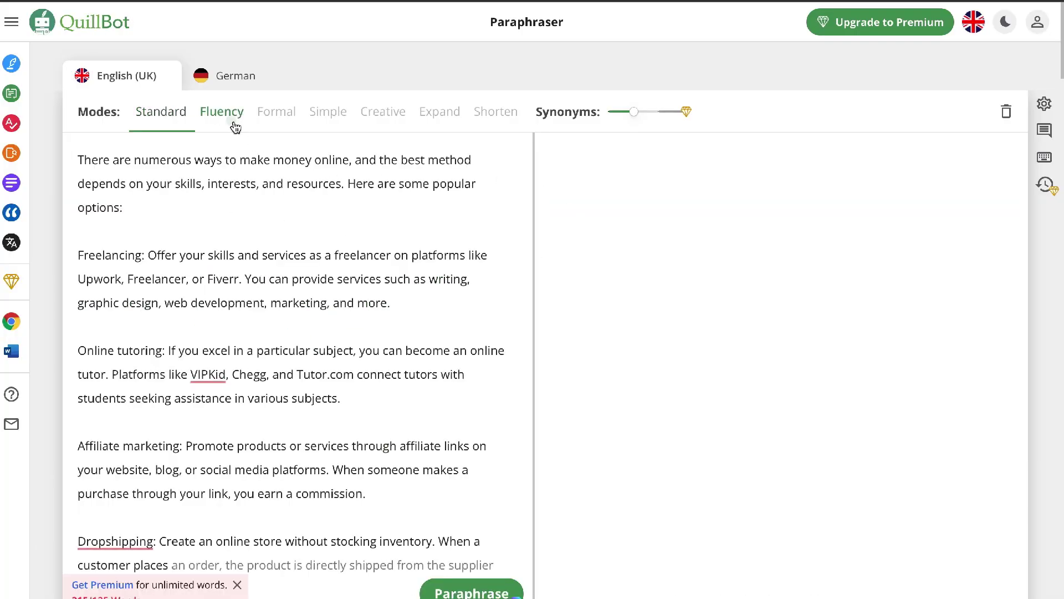
click(221, 113)
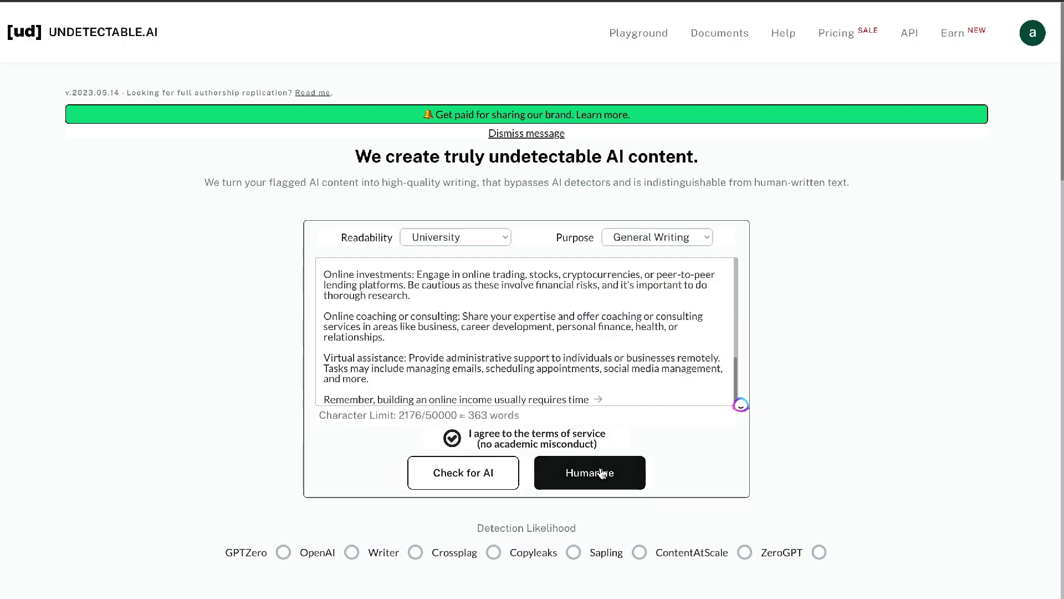
click(601, 472)
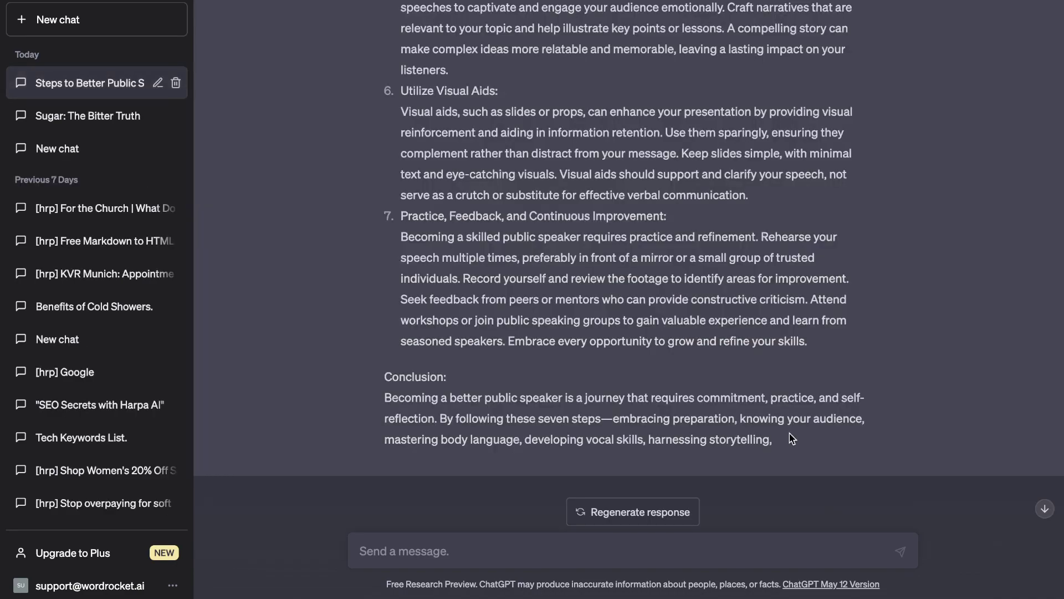
- Select the public speaking blog post in ChatGPT and switch to the Originality.AI desktop
drag(725, 435, 386, 150)
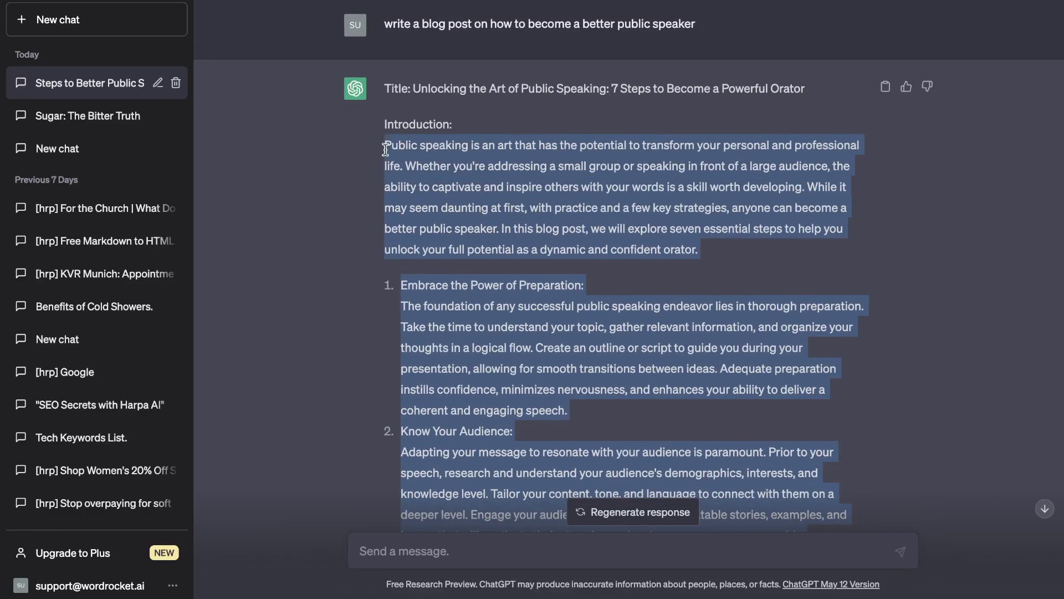
key(ctrl+Up)
click(380, 14)
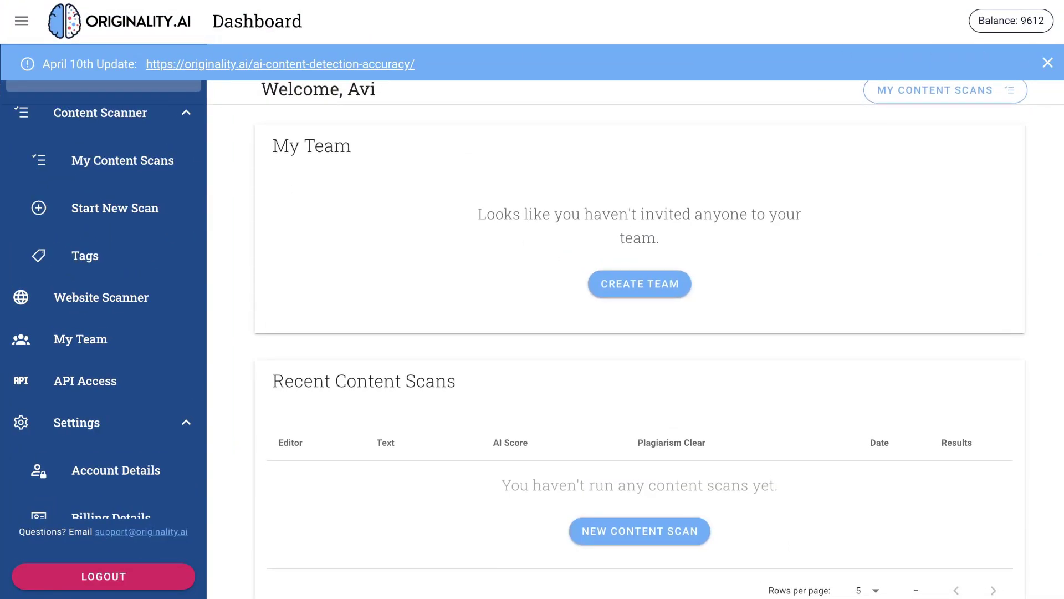
- Dismiss the April 10th update notice and open the content scans list in Originality.AI
click(1048, 63)
click(142, 161)
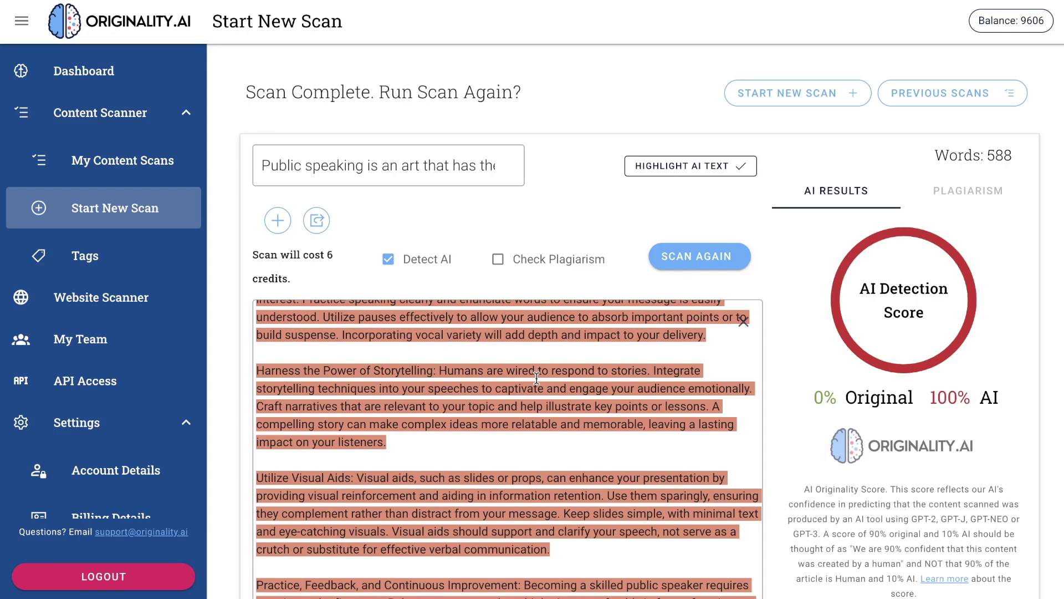
scroll(537, 378, up, 8)
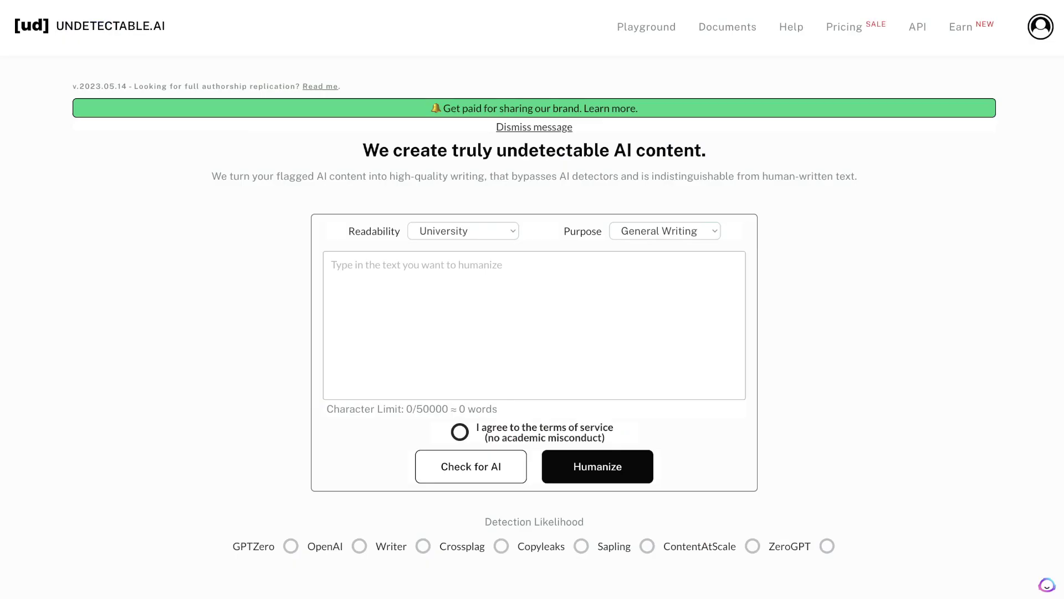
- Paste the 671-word public speaking essay into Undetectable.AI, accept the terms, and humanize it
click(439, 302)
key(ctrl+v)
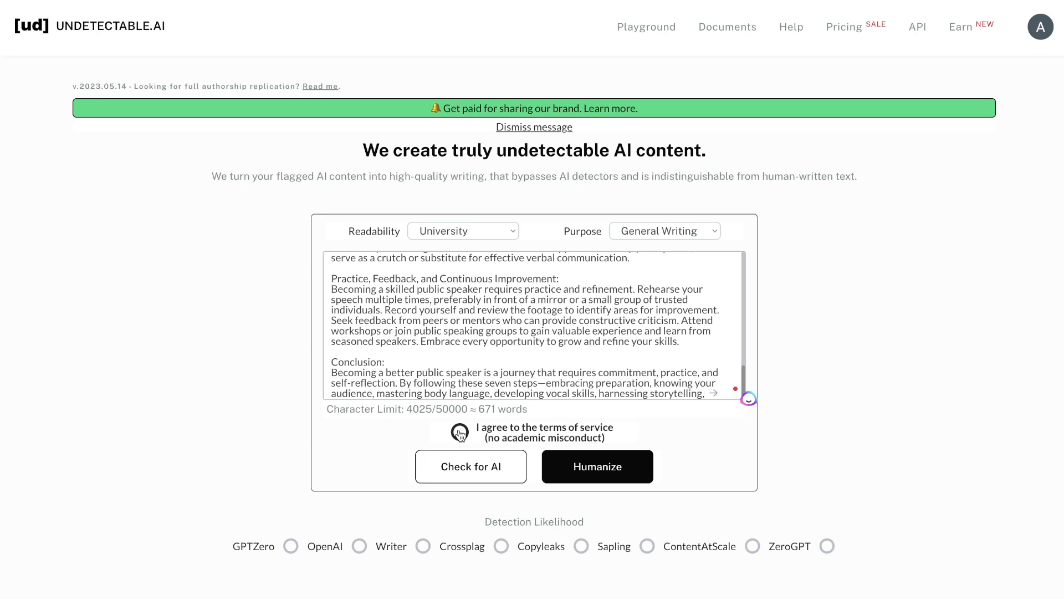
click(461, 434)
scroll(550, 303, up, 10)
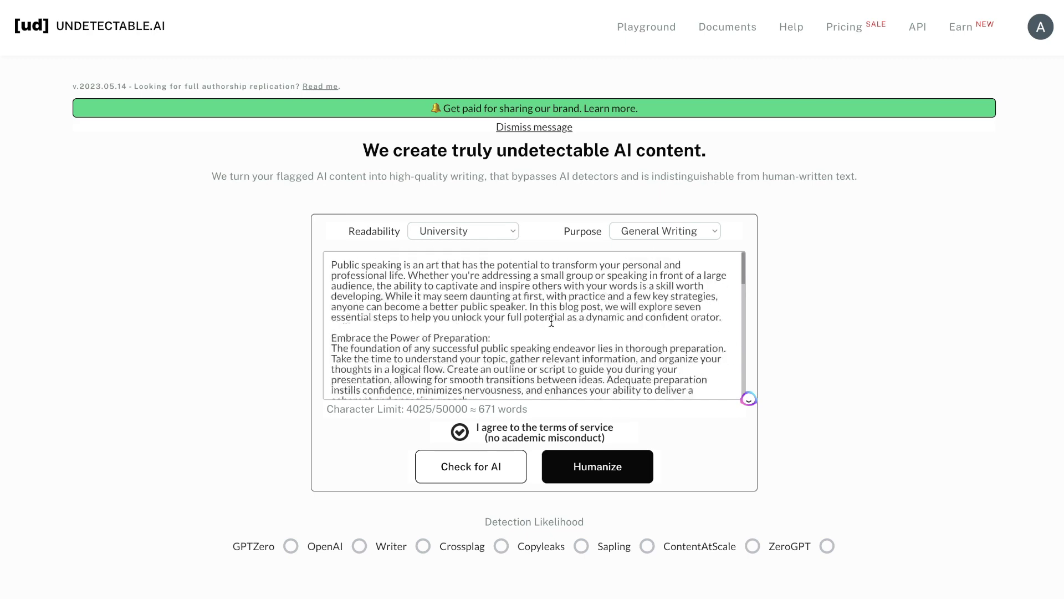
scroll(587, 294, down, 15)
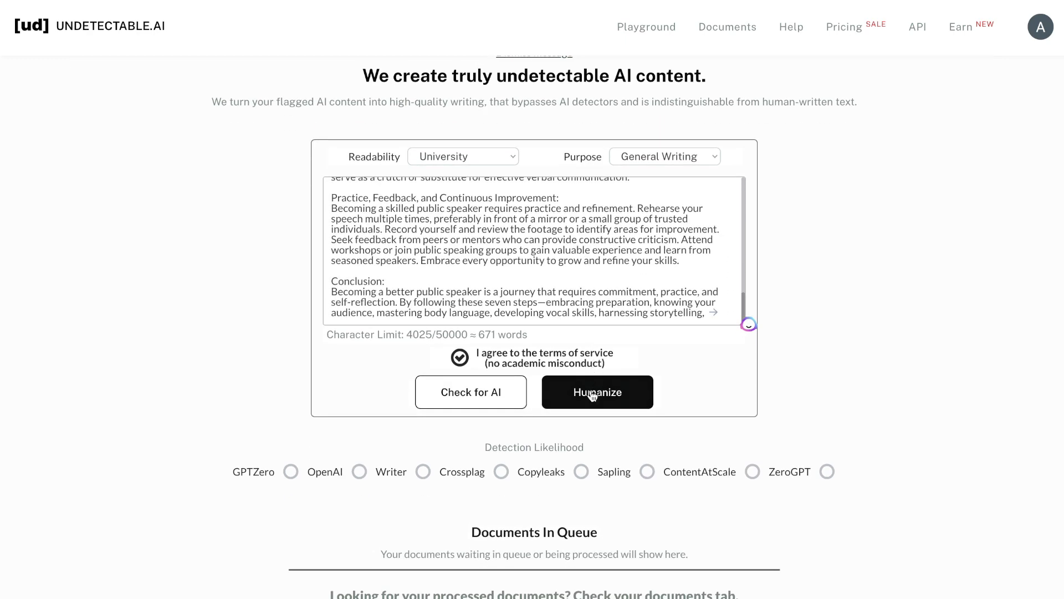
click(594, 394)
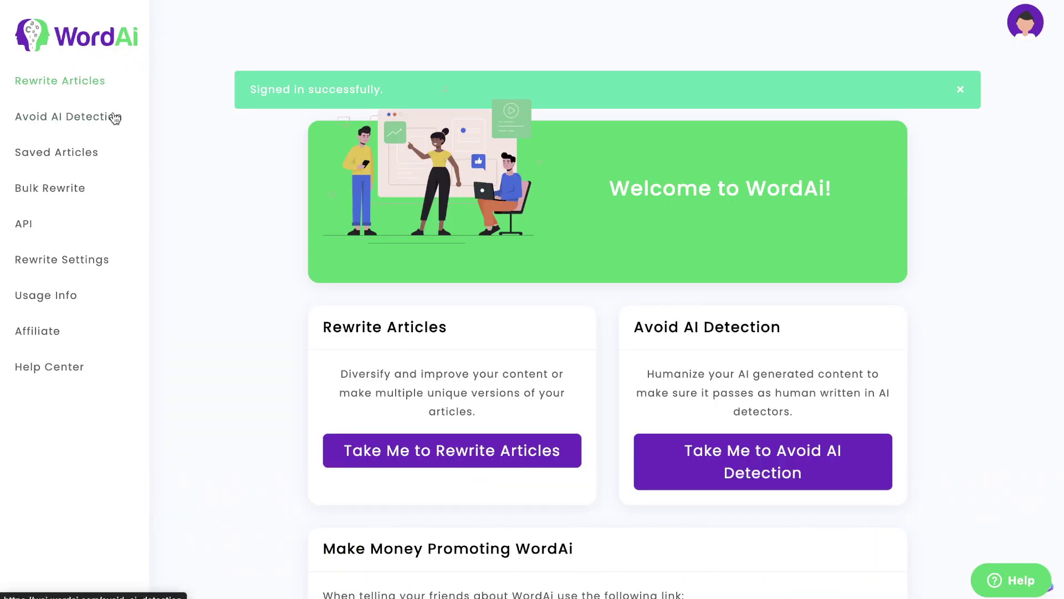
- Paste the public speaking article into WordAi's Avoid AI Detection tool
click(83, 90)
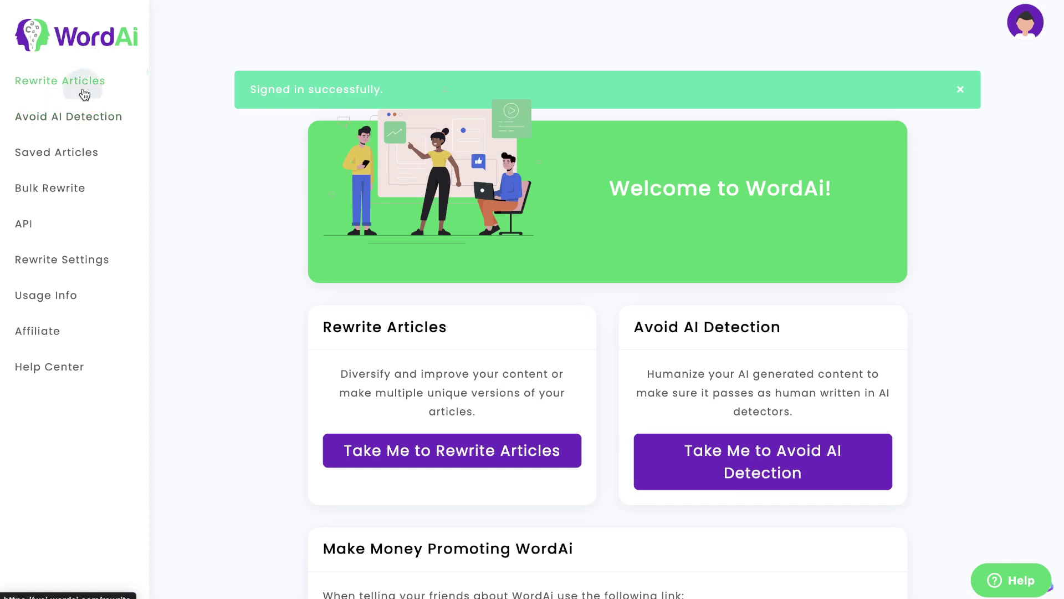
click(95, 125)
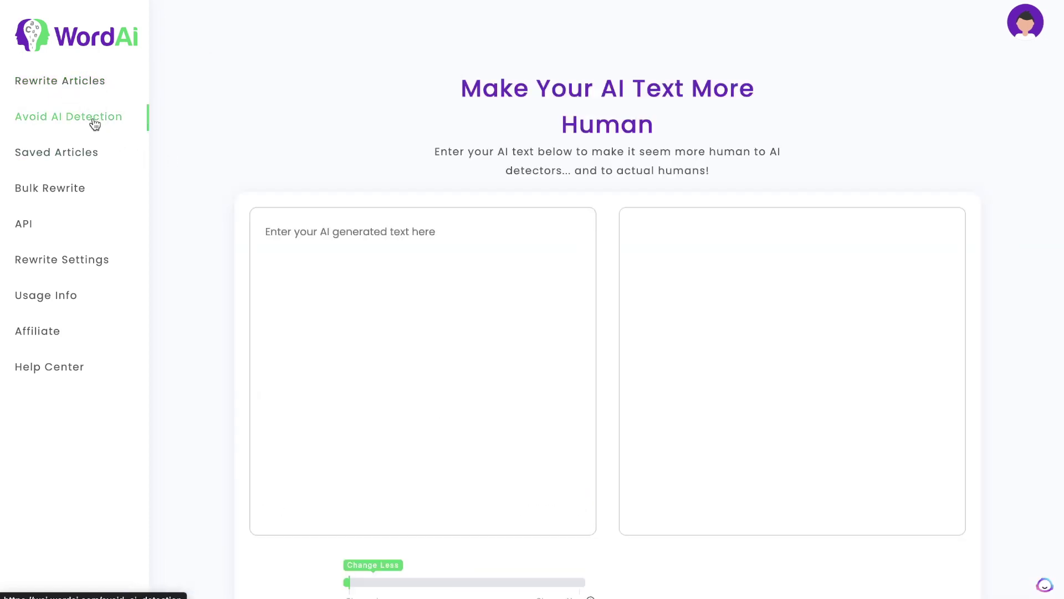
click(304, 238)
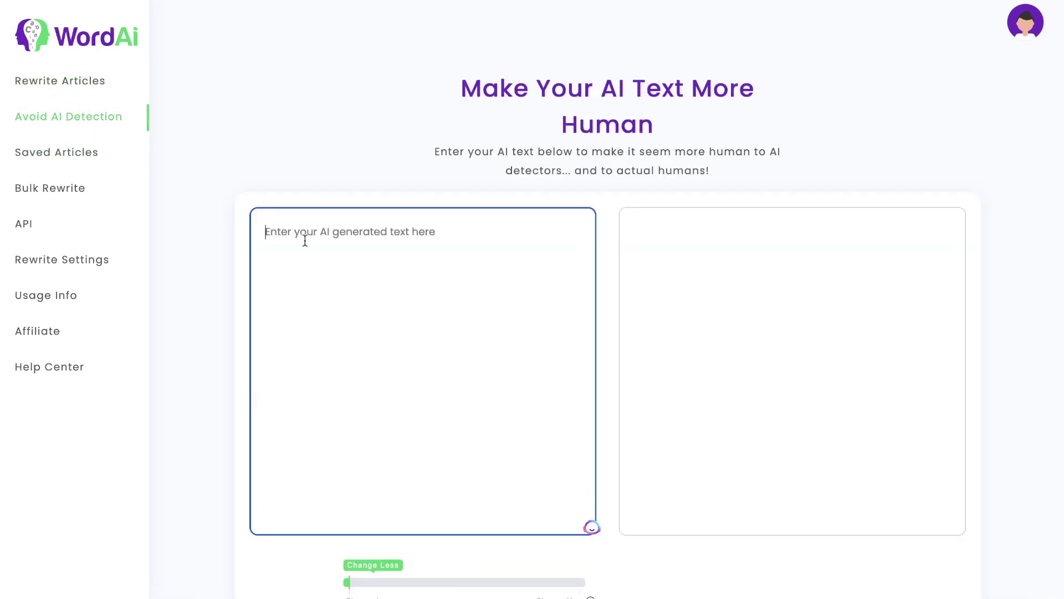
key(ctrl+v)
scroll(444, 268, up, 15)
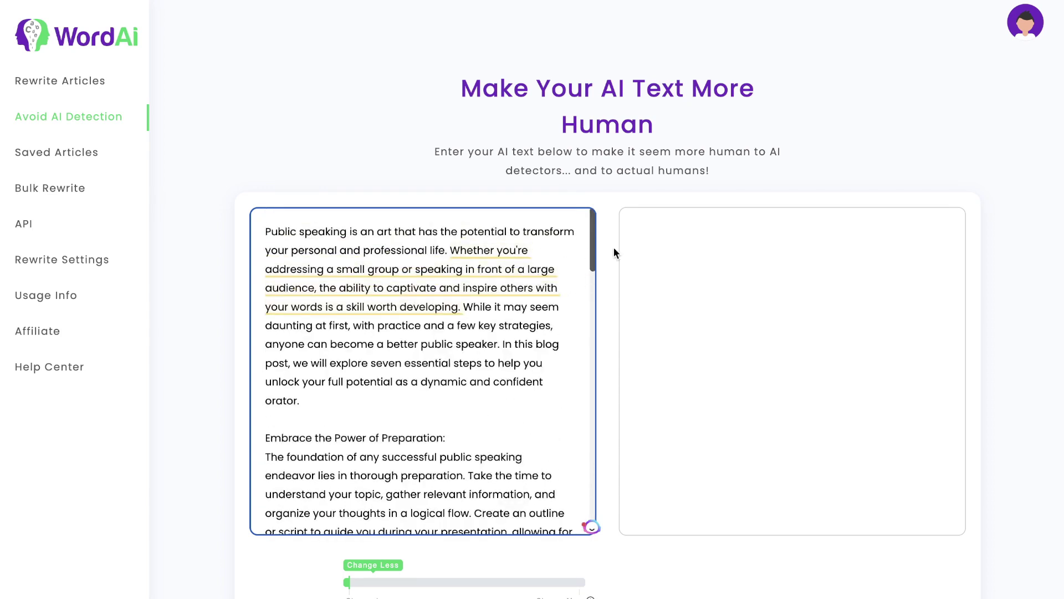
scroll(617, 128, down, 3)
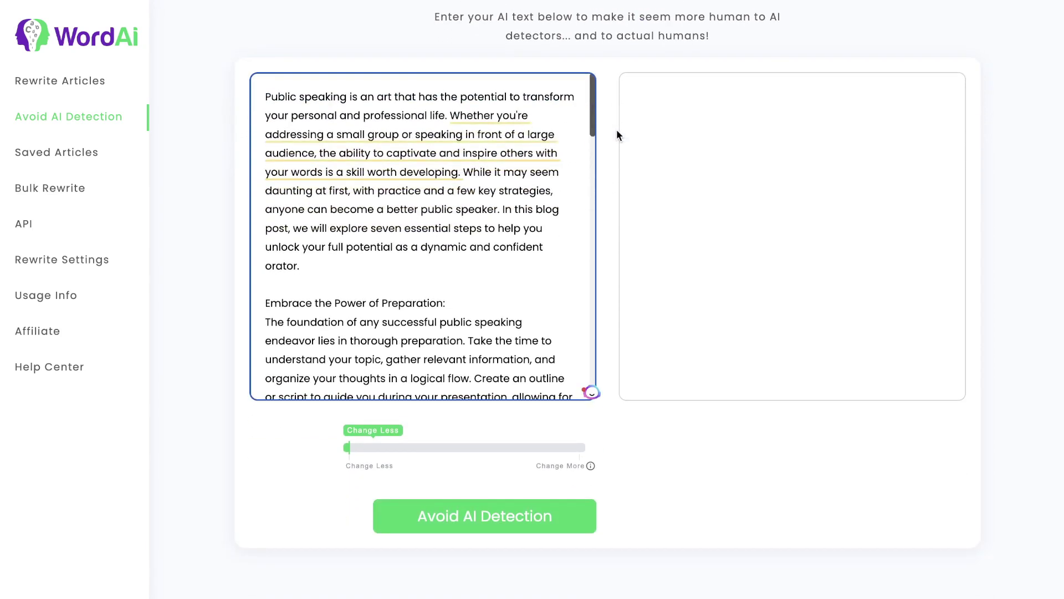
scroll(604, 275, up, 2)
- Set the rewrite strength to Change More and start the Avoid AI Detection rewrite
click(577, 519)
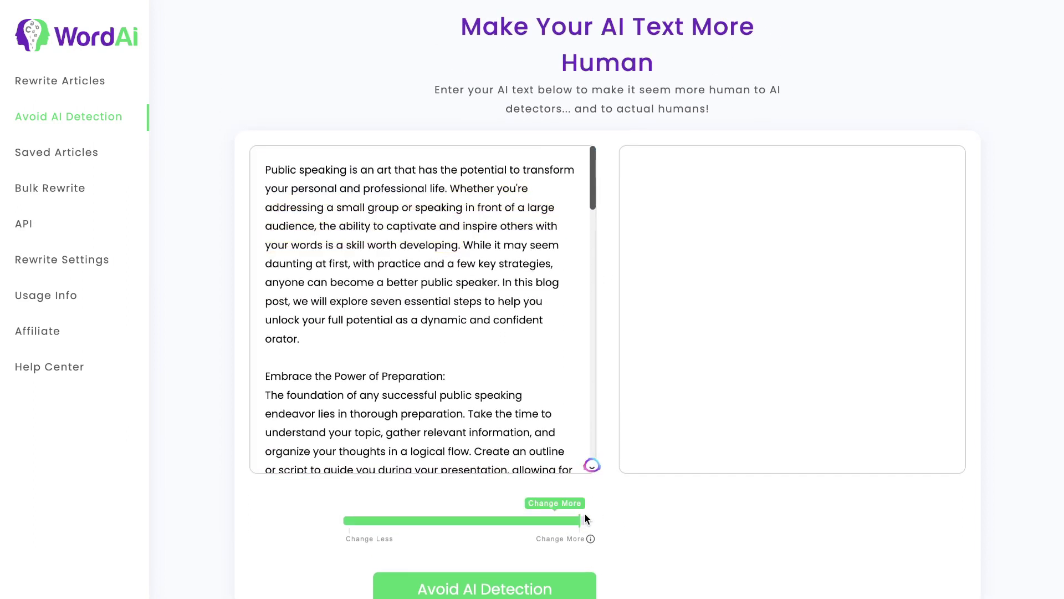
scroll(585, 518, down, 1)
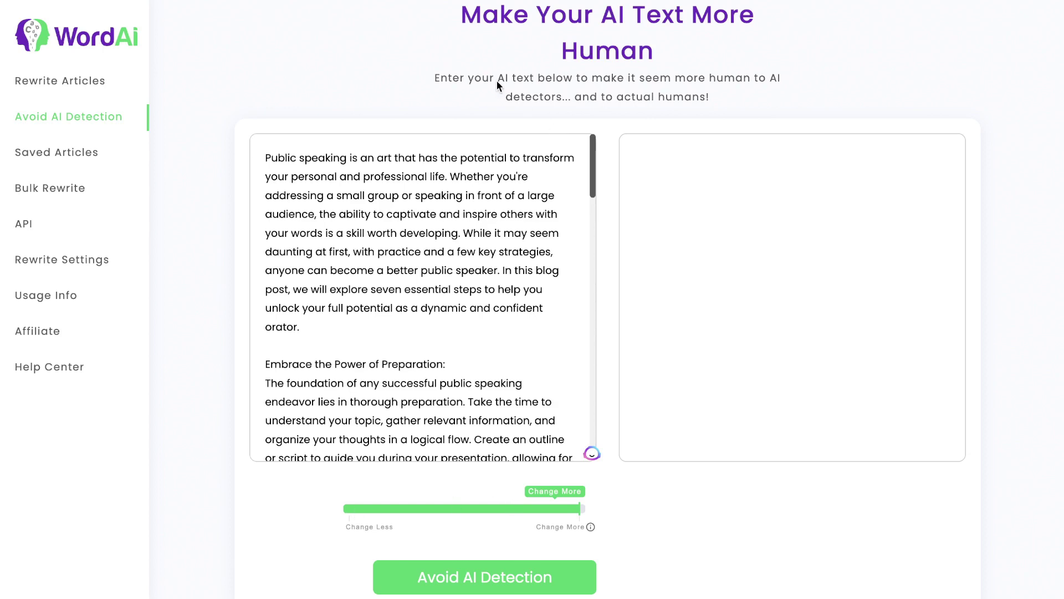
scroll(478, 72, up, 1)
scroll(478, 221, down, 3)
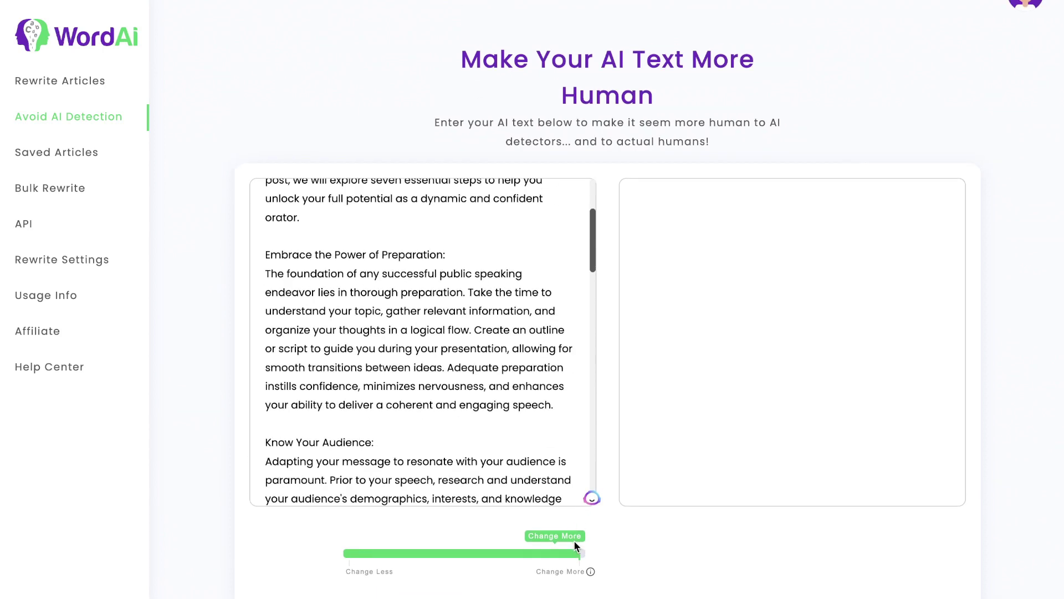
scroll(583, 541, down, 2)
click(463, 519)
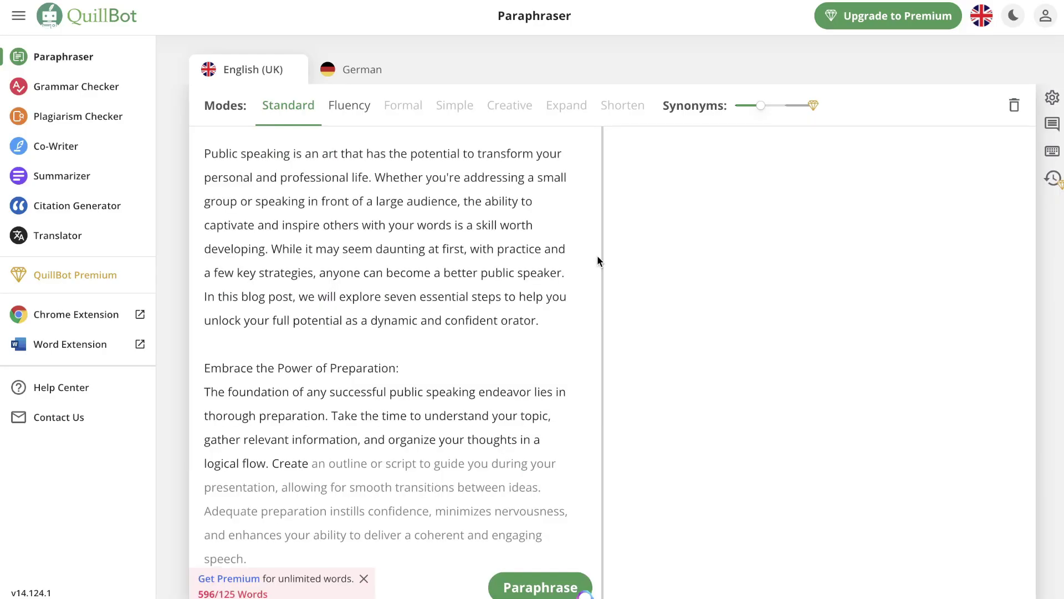
- Delete the later sections of the article in QuillBot, cutting it to 89 words
scroll(532, 255, down, 8)
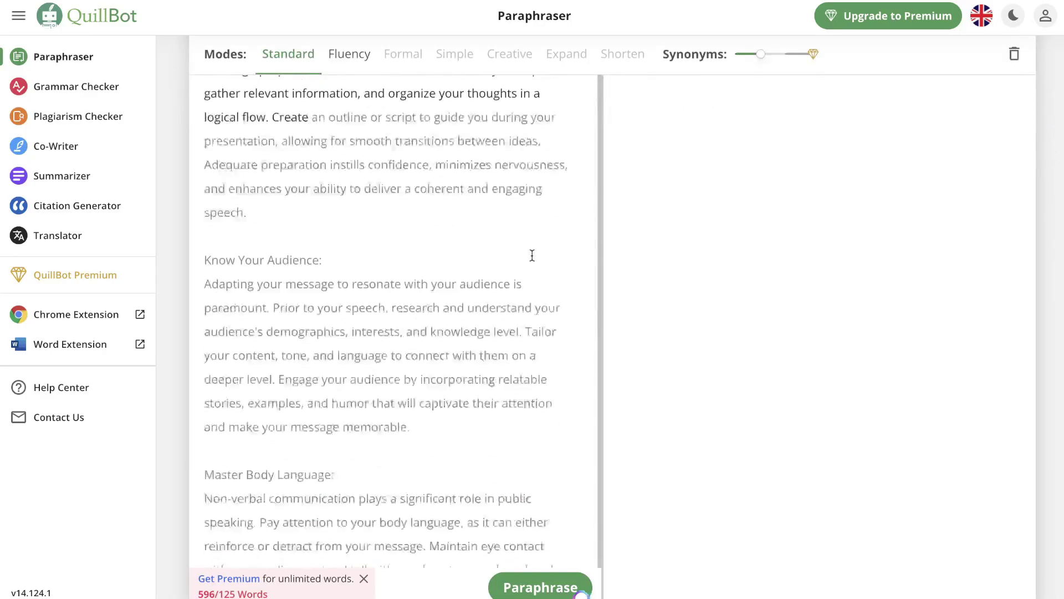
scroll(532, 255, down, 10)
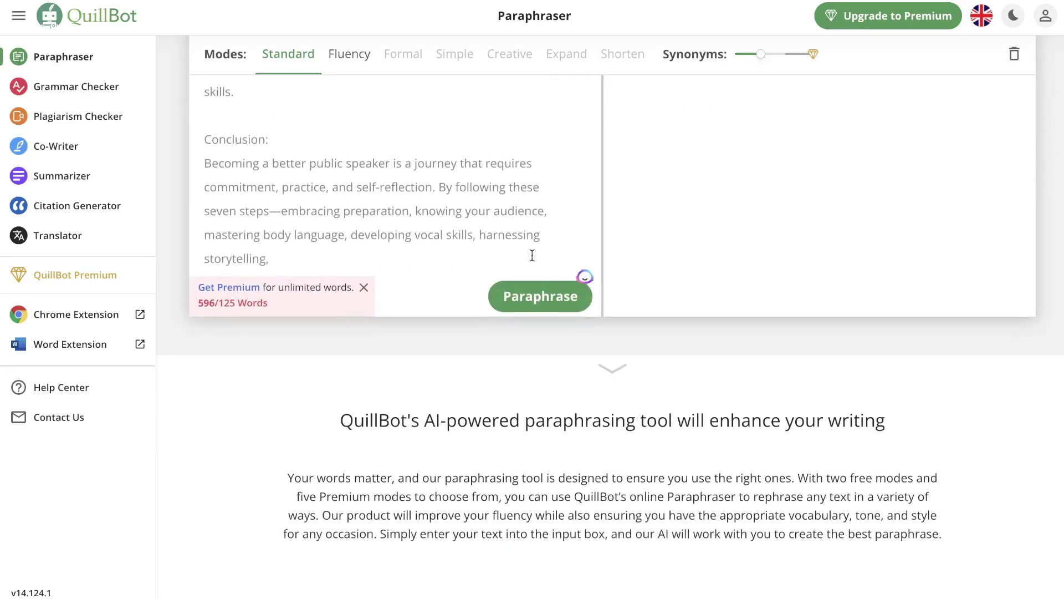
drag(438, 258, 368, 152)
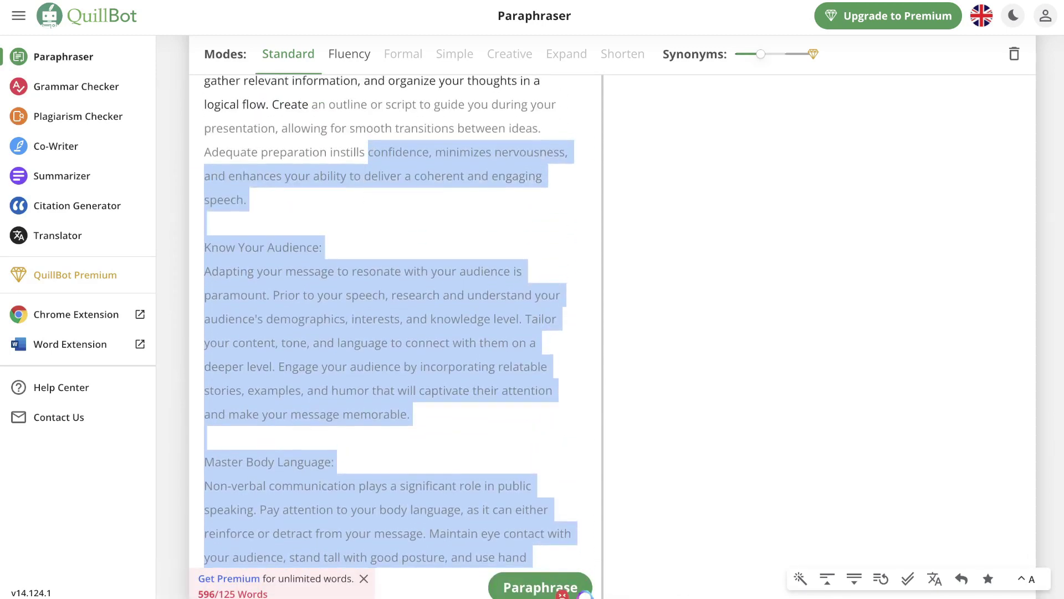
key(BackSpace)
scroll(464, 155, up, 4)
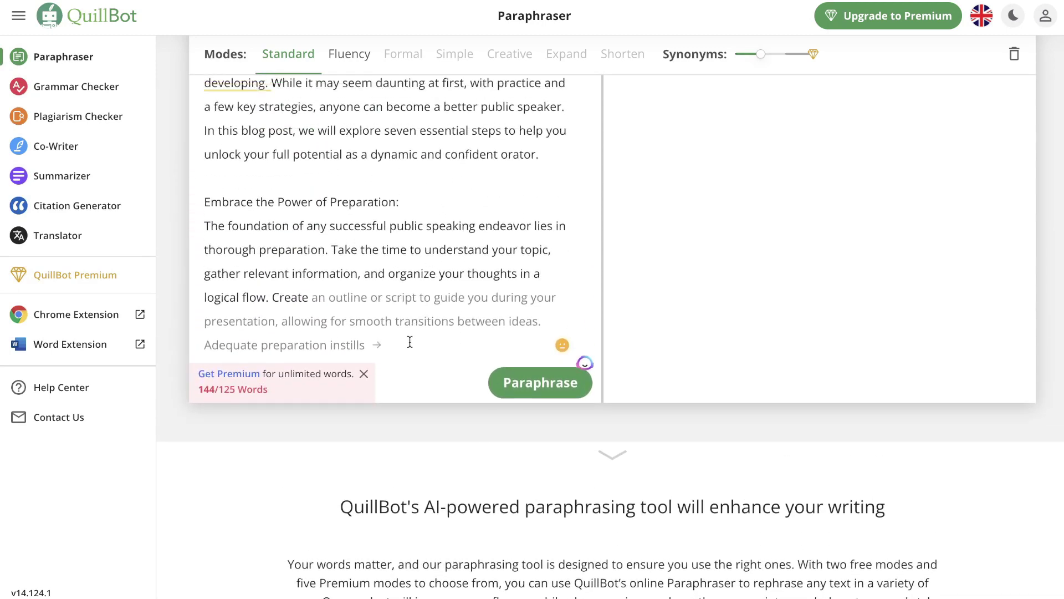
drag(410, 342, 205, 347)
key(BackSpace)
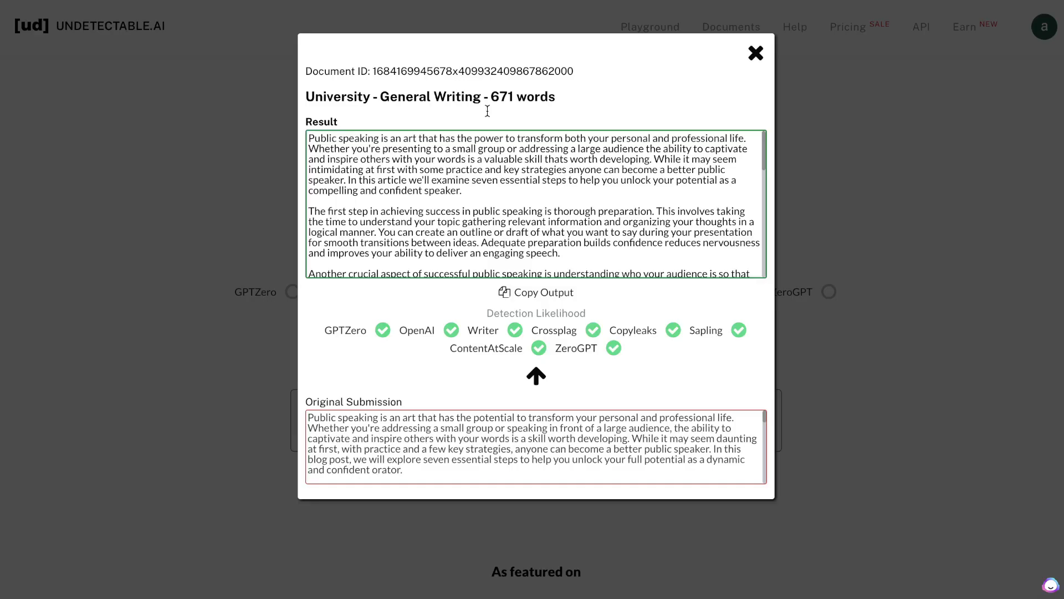
- Select and copy the whole humanized Result text in Undetectable.AI
scroll(537, 214, down, 1)
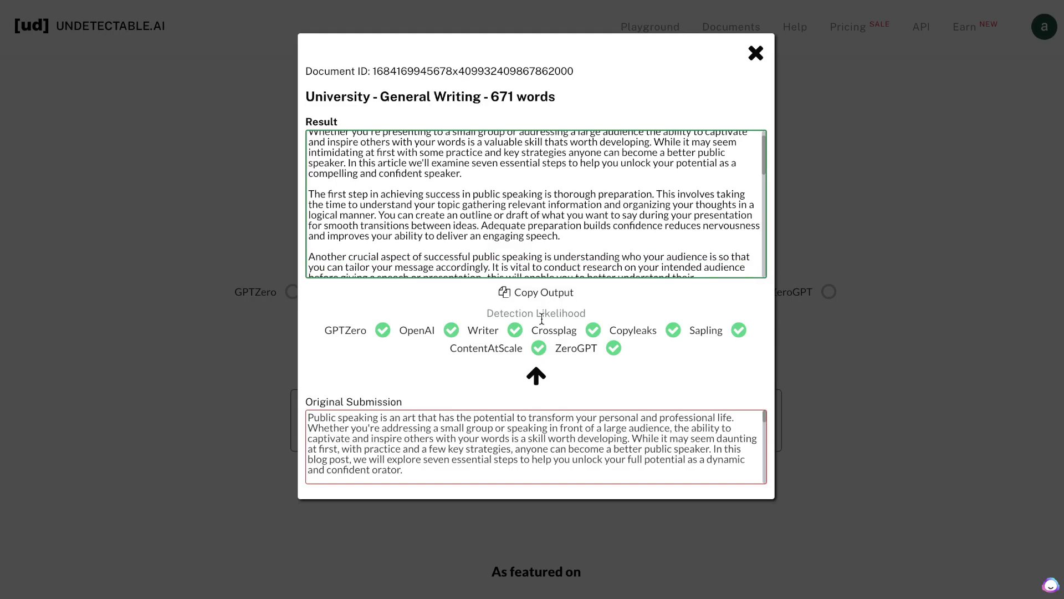
scroll(517, 224, down, 10)
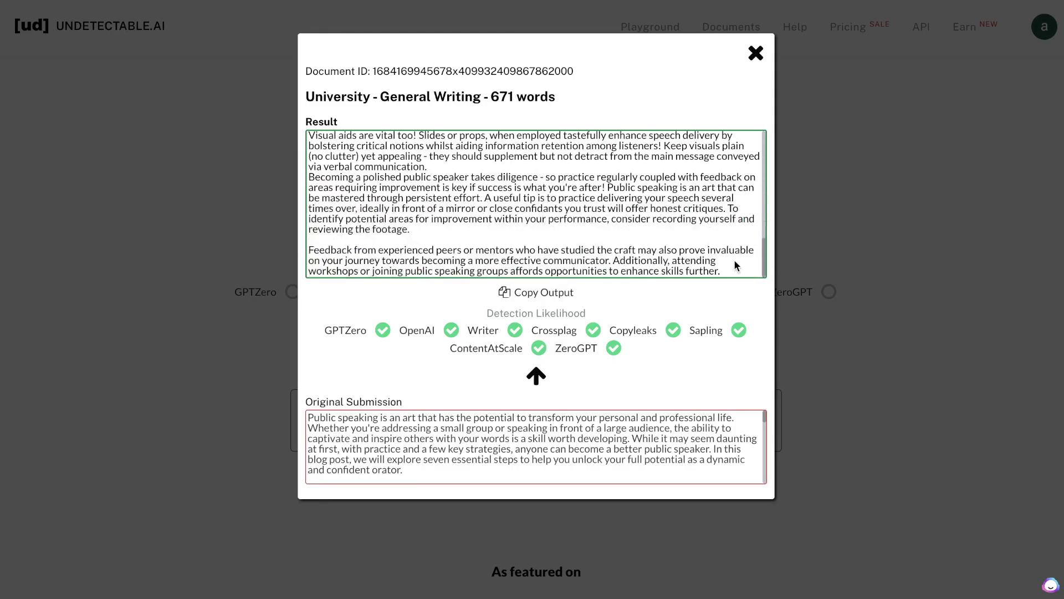
drag(726, 272, 398, 108)
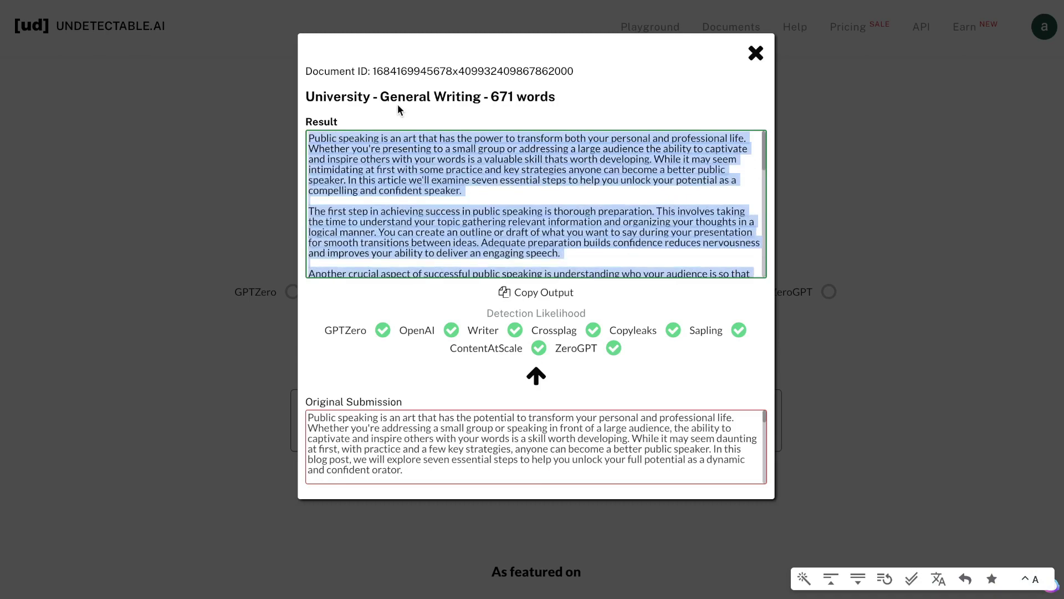
right_click(397, 138)
click(422, 176)
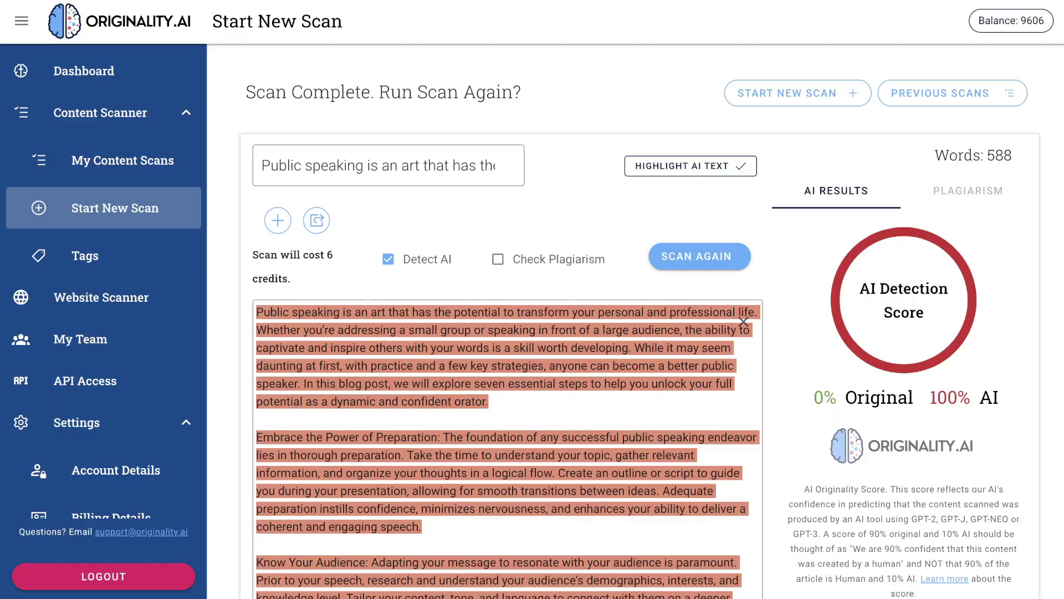
- Scan the pasted Undetectable.AI rewrite with plagiarism check off, scoring 33% Original, 67% AI
click(61, 71)
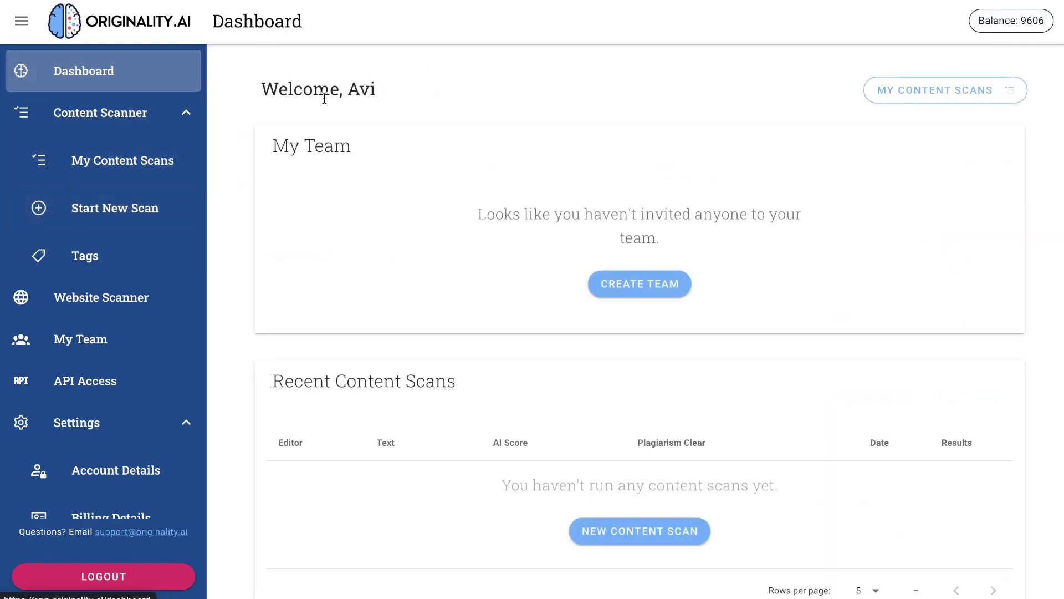
click(643, 533)
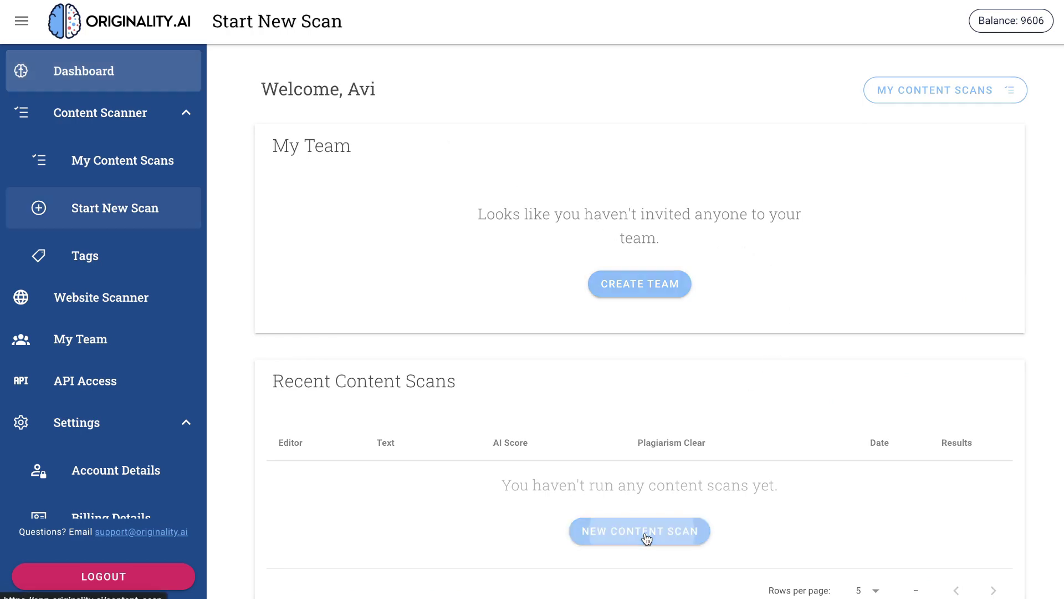
click(444, 308)
key(ctrl+v)
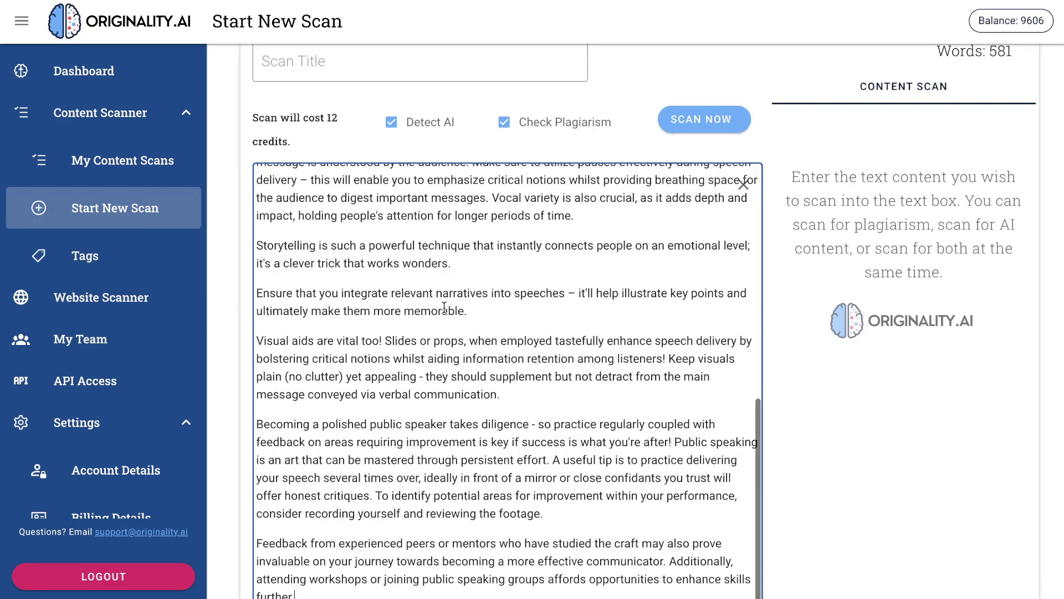
click(504, 122)
click(698, 120)
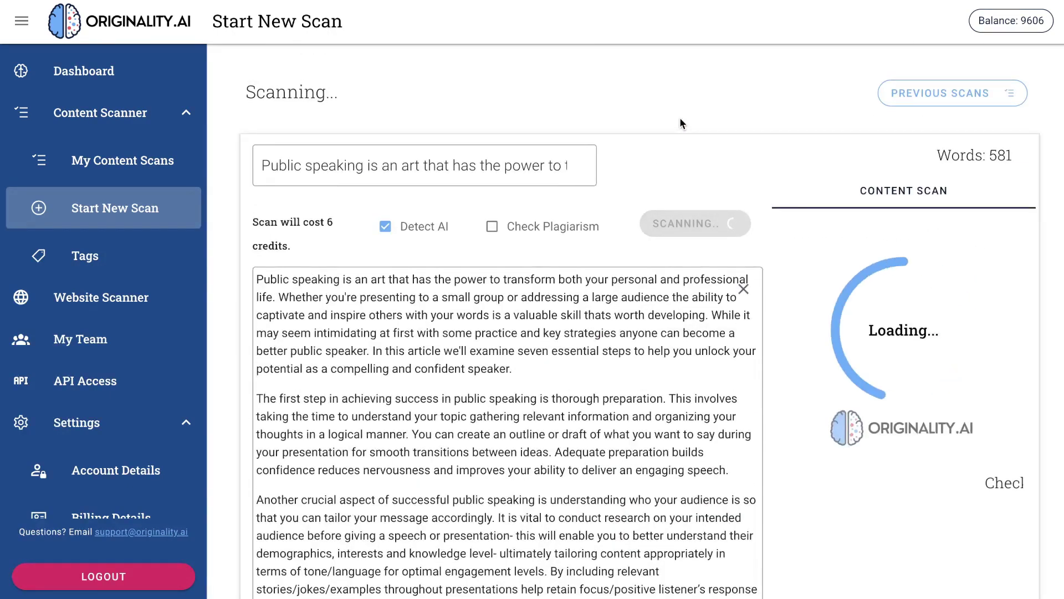
drag(809, 344, 959, 344)
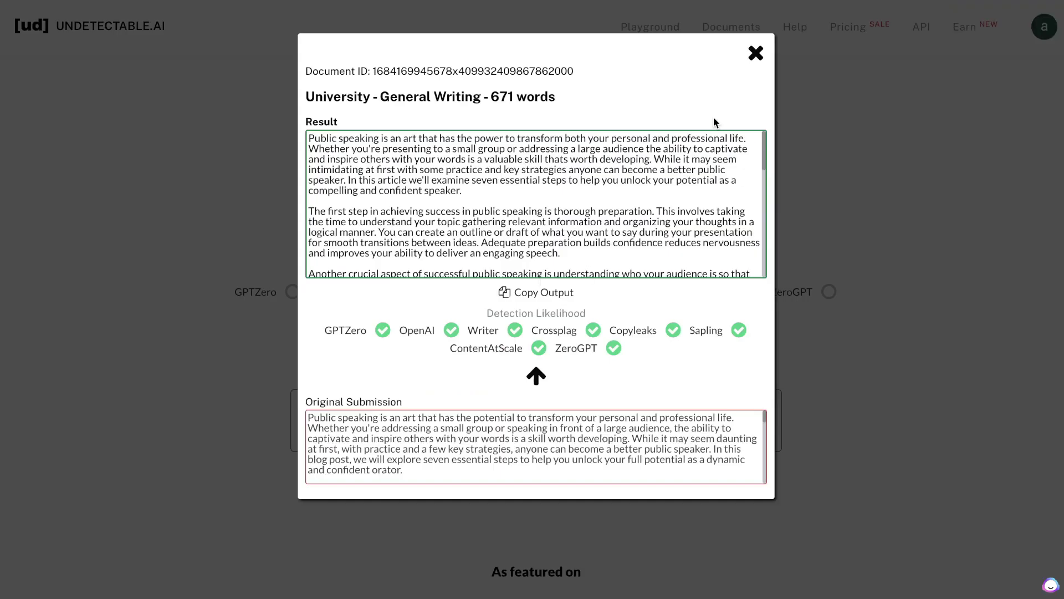
- Close the old result, reset Undetectable.AI, and resubmit the 671-word blog post
click(755, 53)
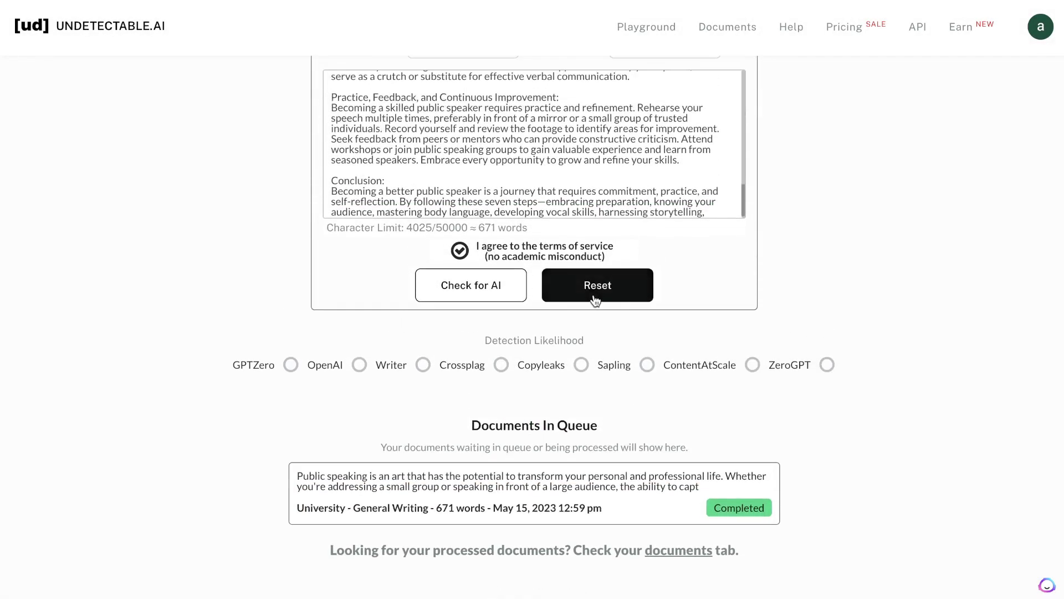
click(595, 300)
click(593, 302)
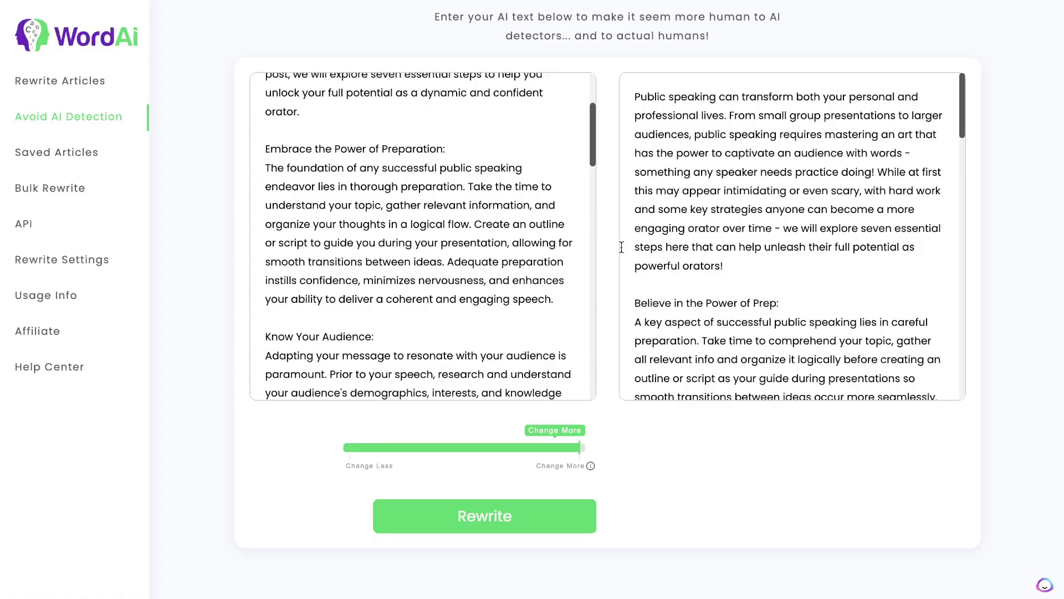
- Select WordAi's full rewritten public speaking output and switch to the Originality.AI dashboard
scroll(721, 300, down, 20)
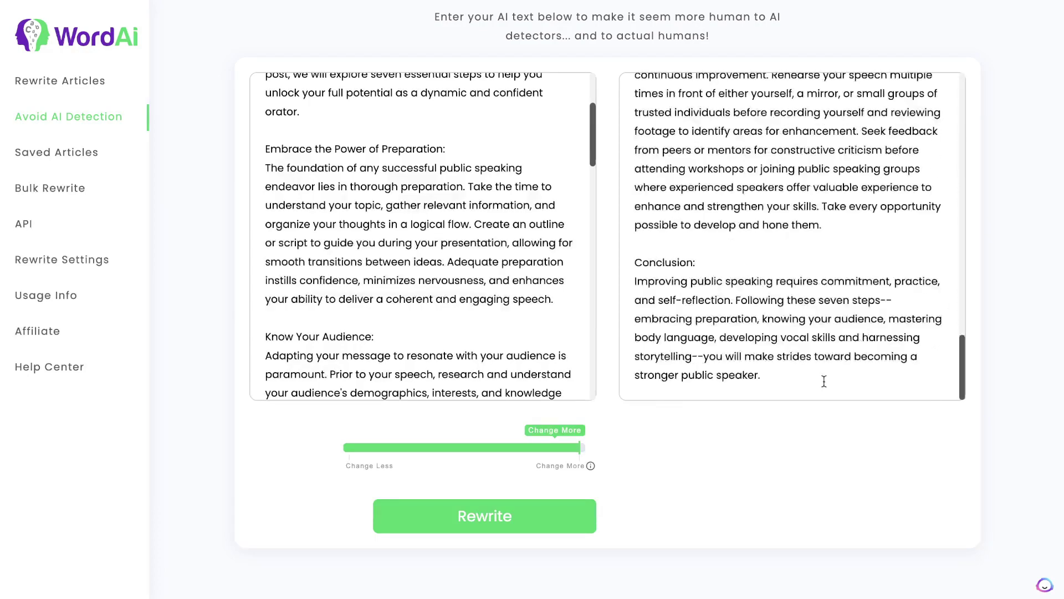
drag(825, 382, 637, 98)
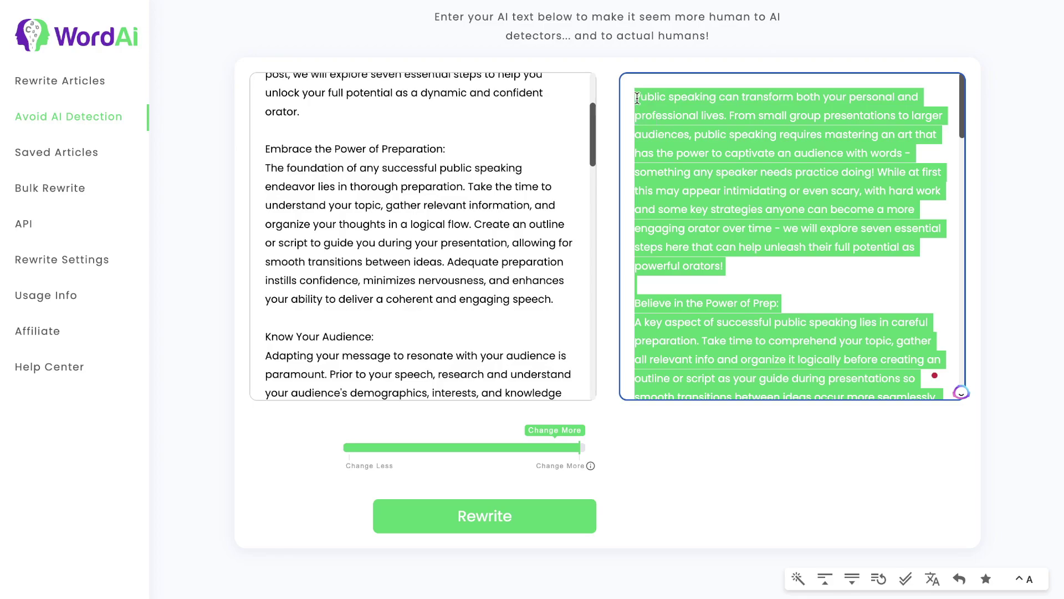
key(ctrl+Tab)
- Paste the WordAi rewrite into a new Originality.AI content scan titled 'word ai'
click(83, 71)
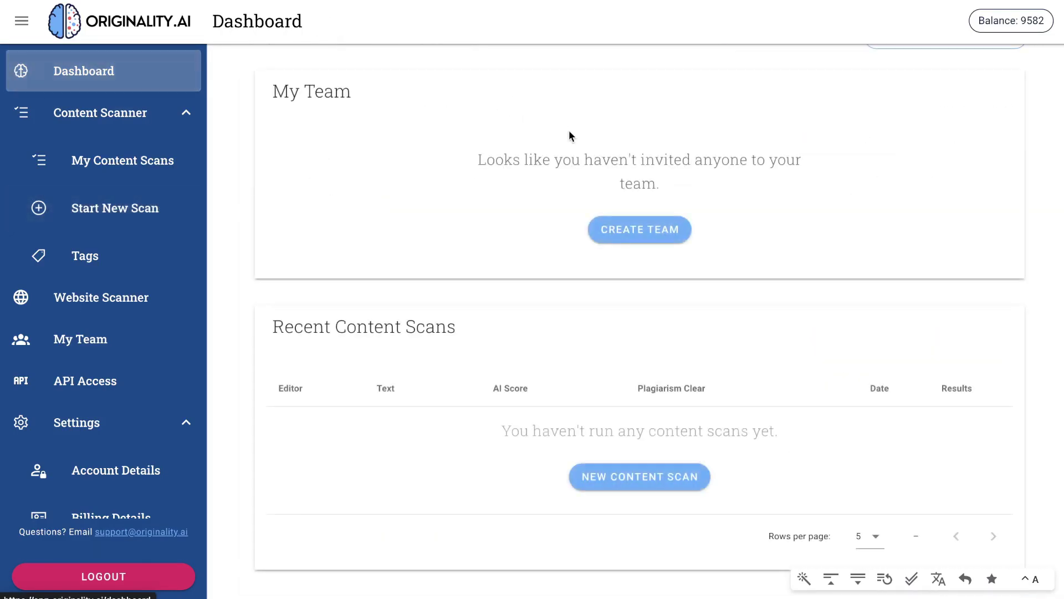
click(623, 475)
click(506, 297)
key(ctrl+v)
click(419, 61)
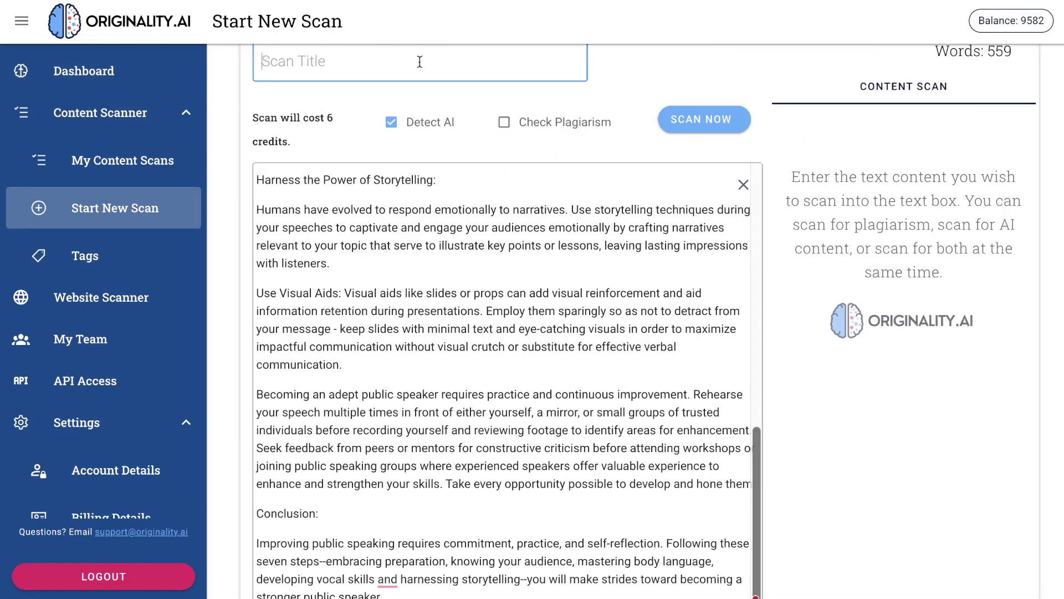
text(word ai)
- Run the AI scan and review the 559-word result: 44% Original, 56% AI
click(701, 119)
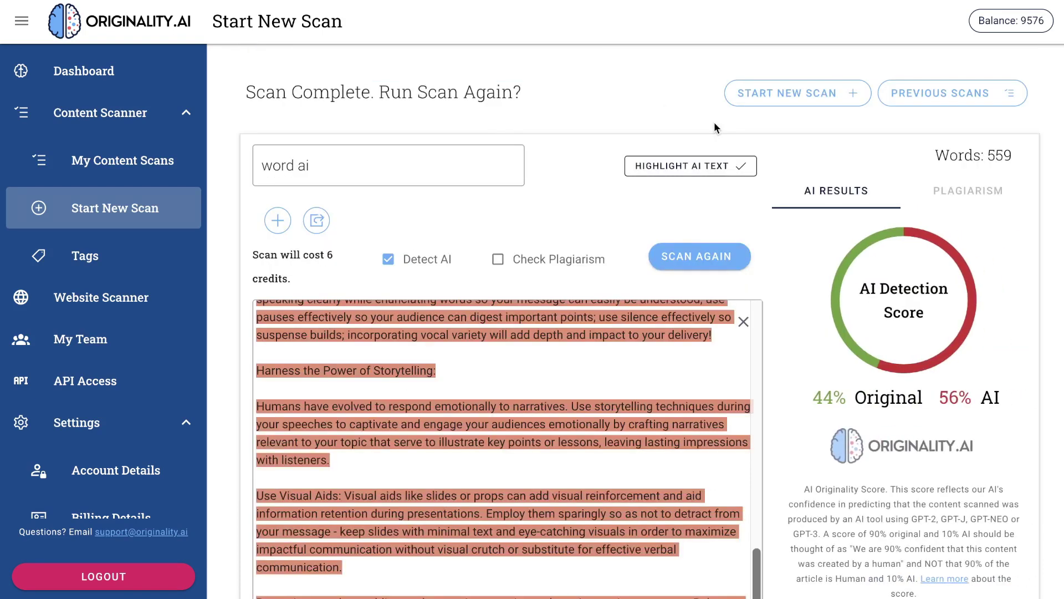
scroll(857, 316, down, 1)
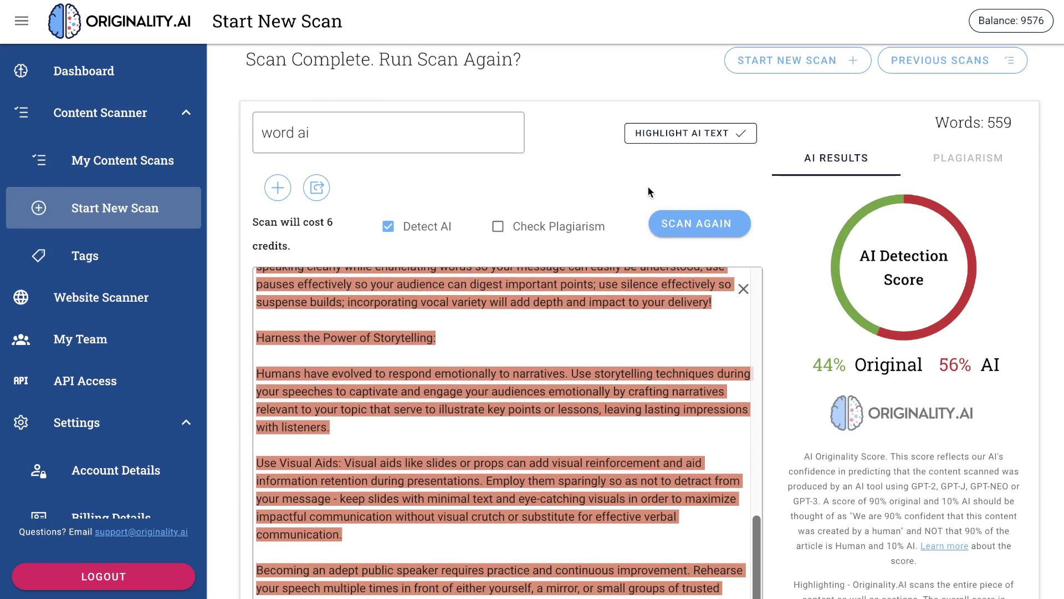
scroll(649, 188, down, 1)
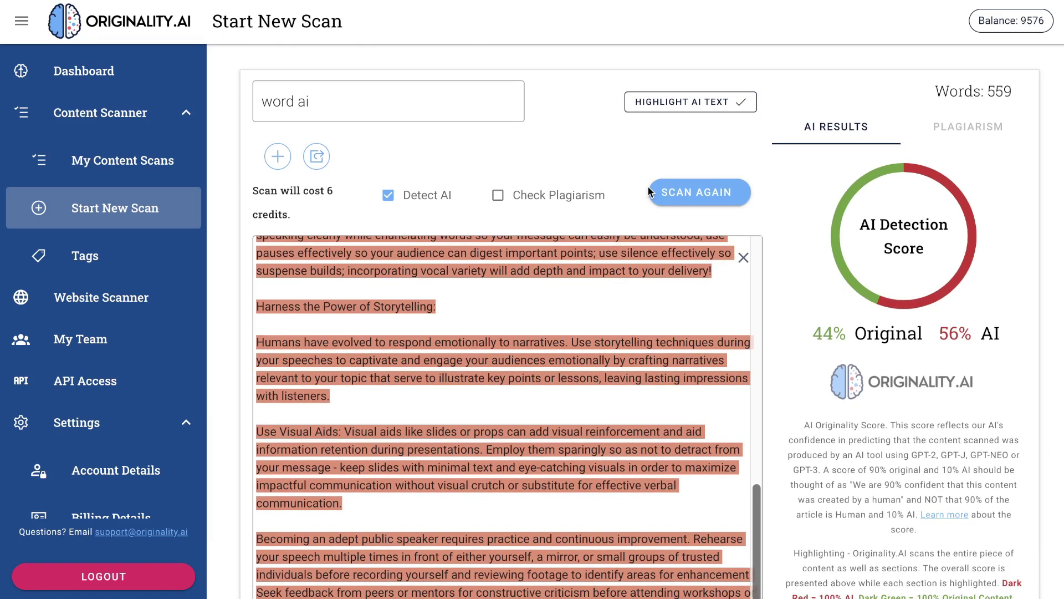
scroll(649, 288, up, 10)
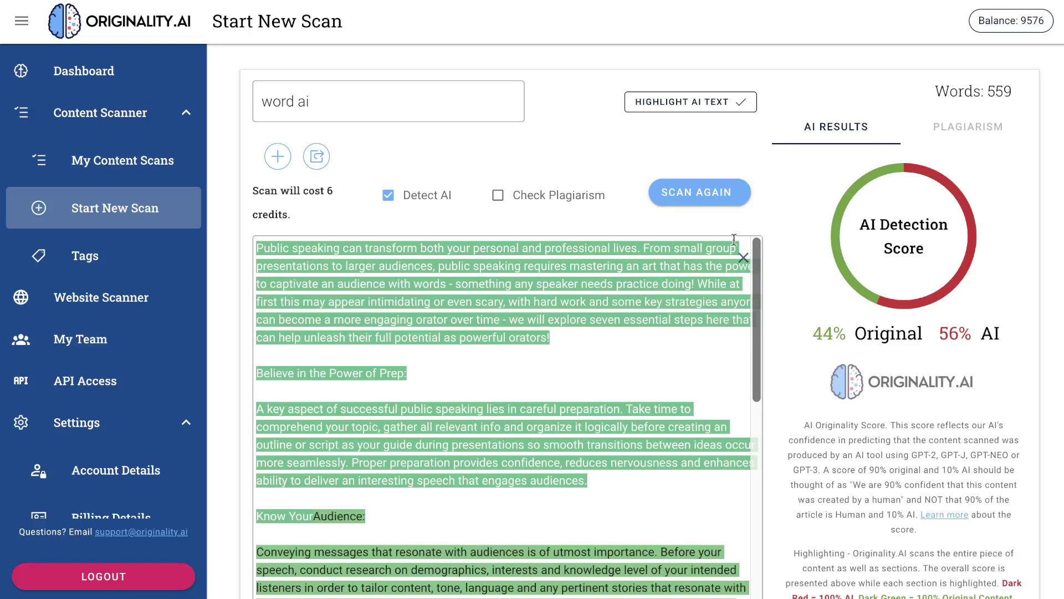
scroll(787, 240, down, 1)
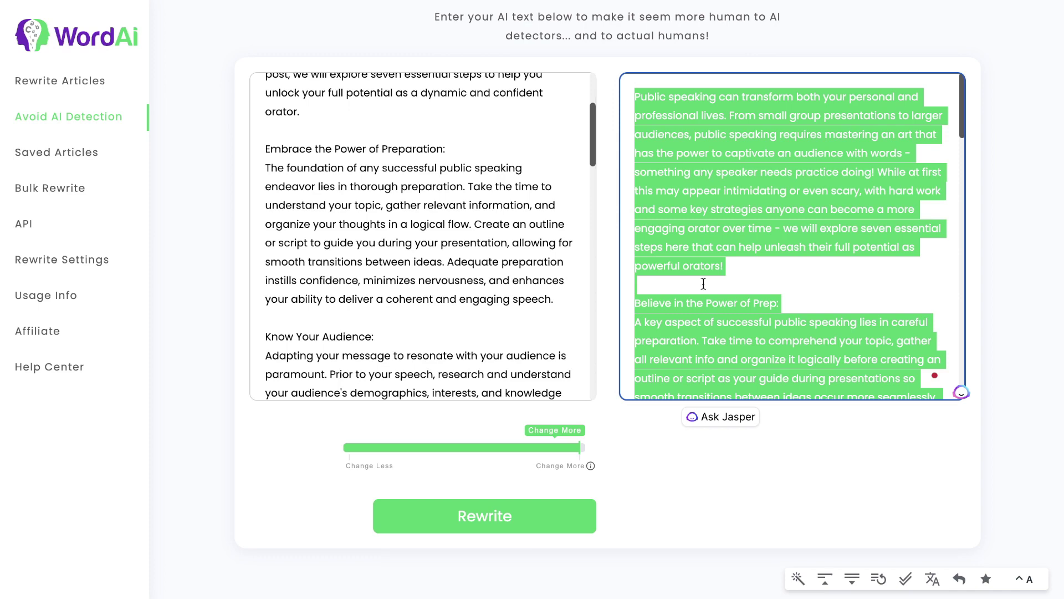
scroll(560, 218, up, 7)
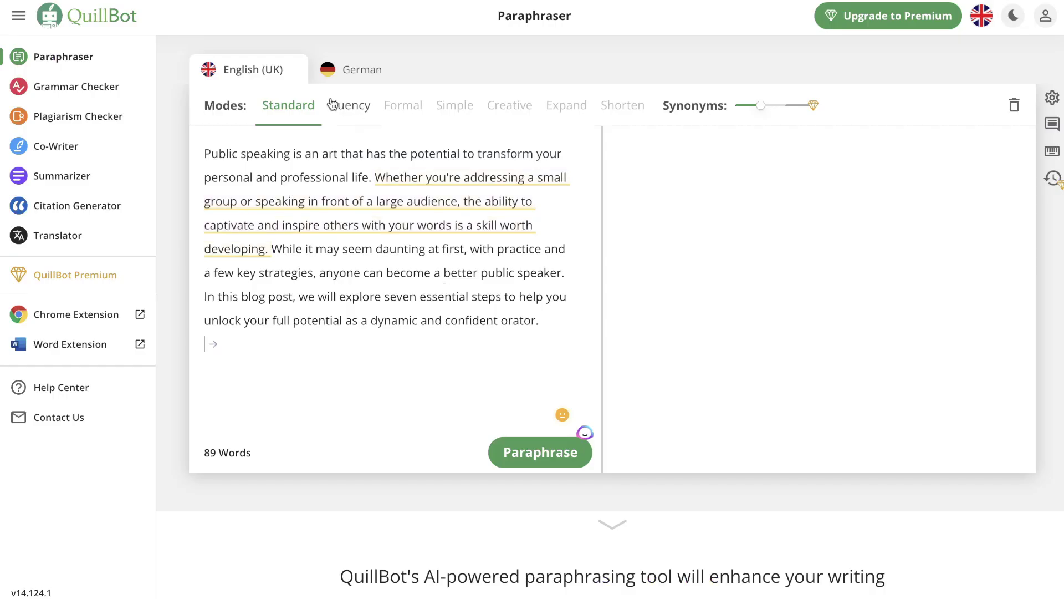
- Paraphrase the intro in Fluency mode, select the output and note its 99% AI score
click(340, 105)
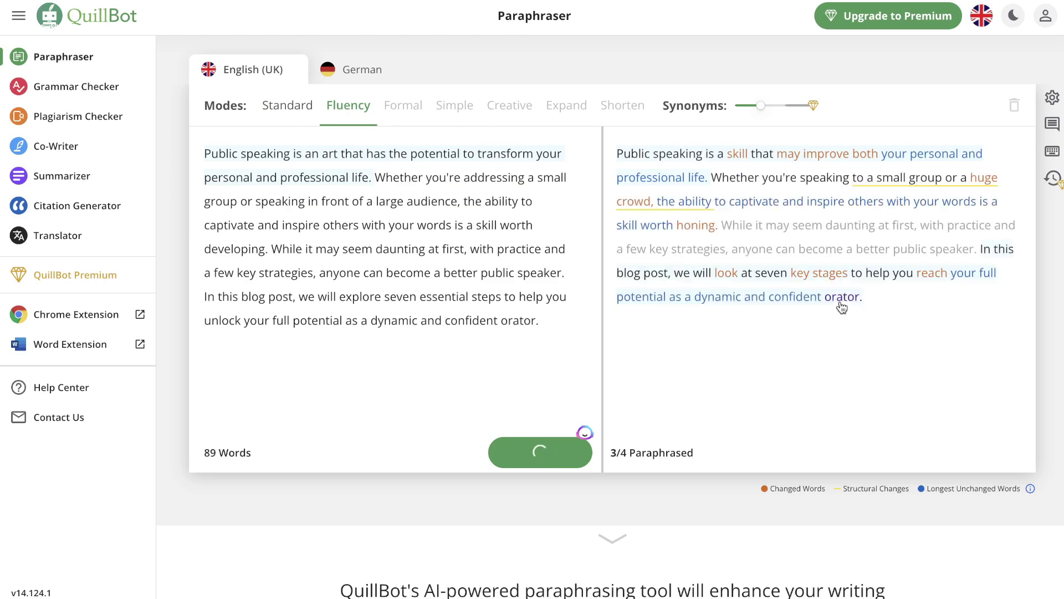
drag(966, 311, 599, 154)
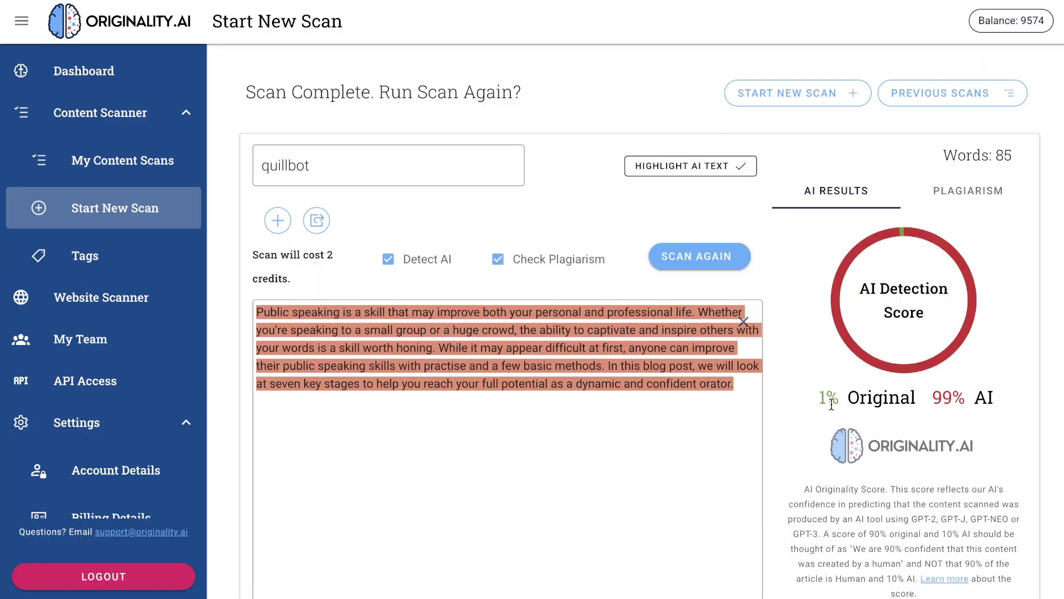
drag(941, 398, 975, 399)
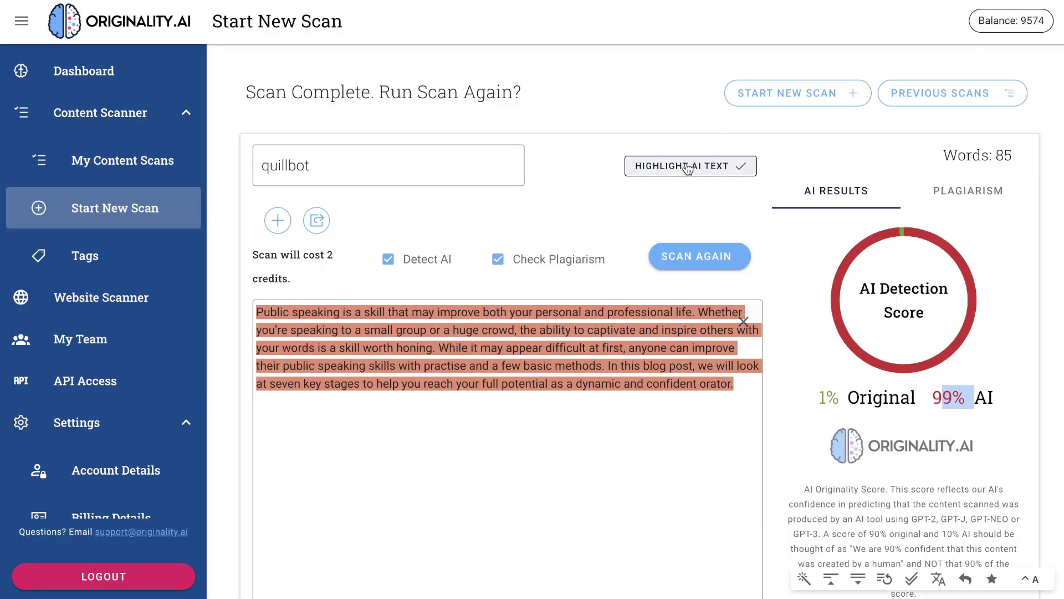
click(538, 348)
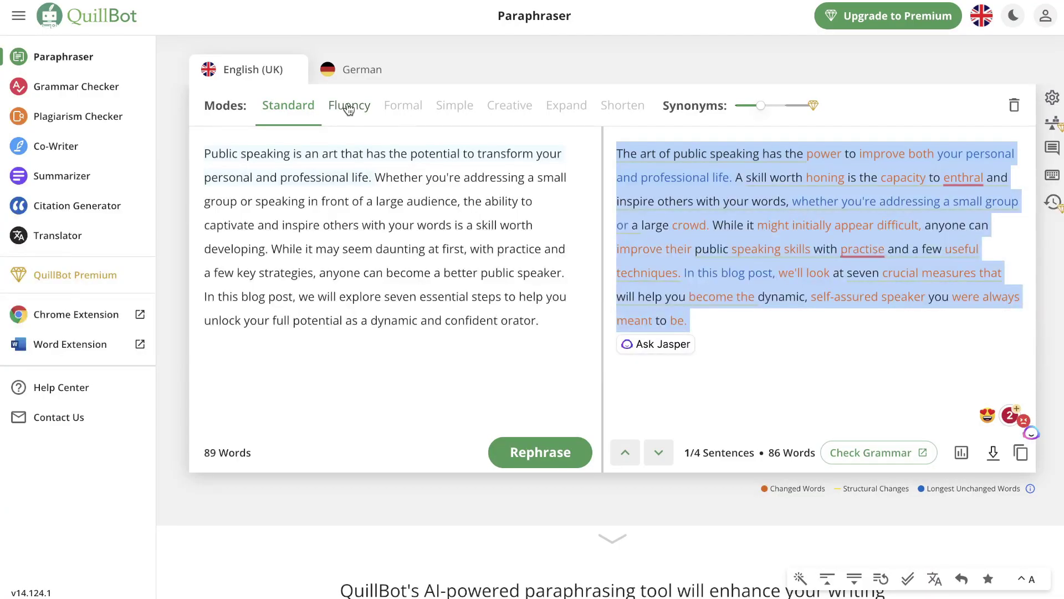
- Re-paraphrase the intro paragraph in Standard mode and copy the rewritten version
click(287, 105)
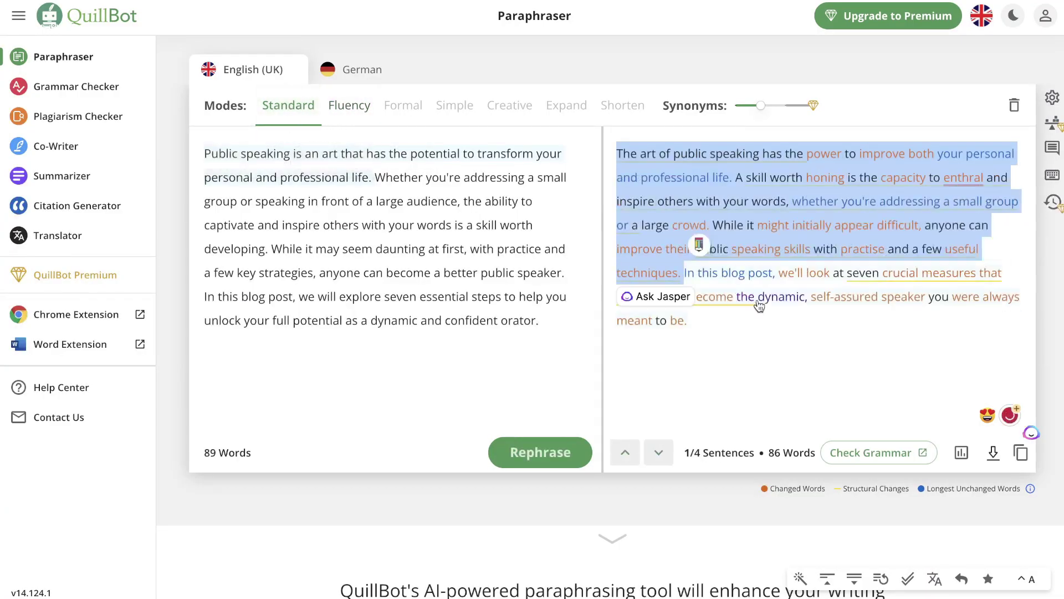
click(758, 329)
drag(757, 324, 617, 151)
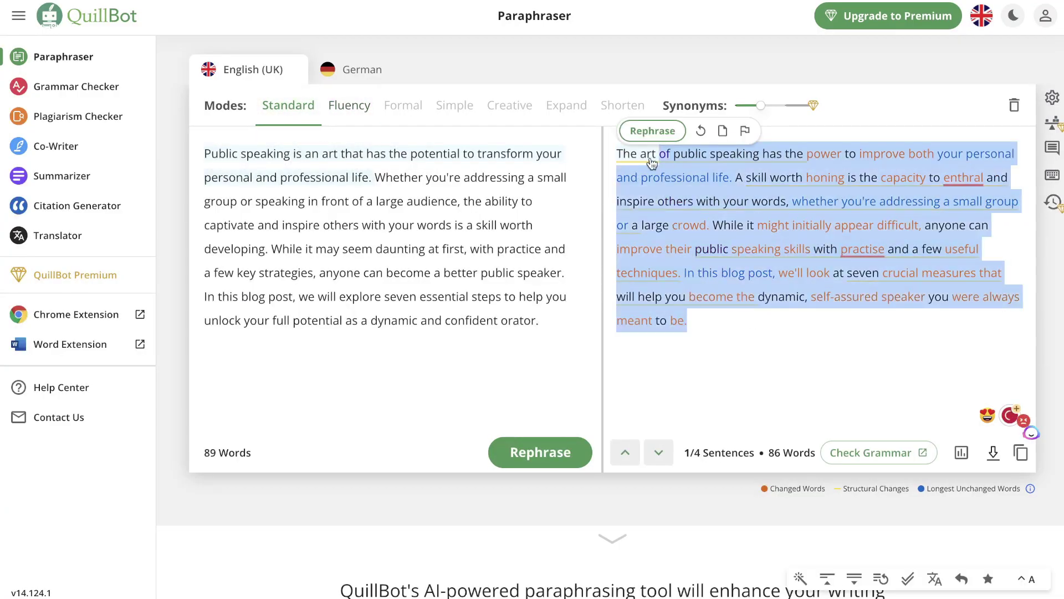
right_click(675, 225)
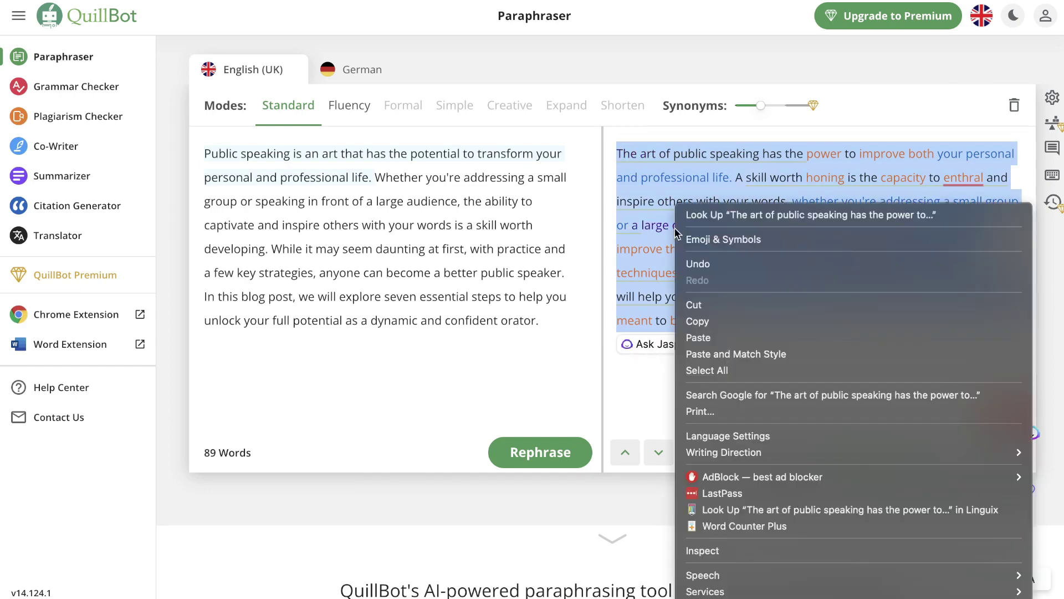
click(708, 322)
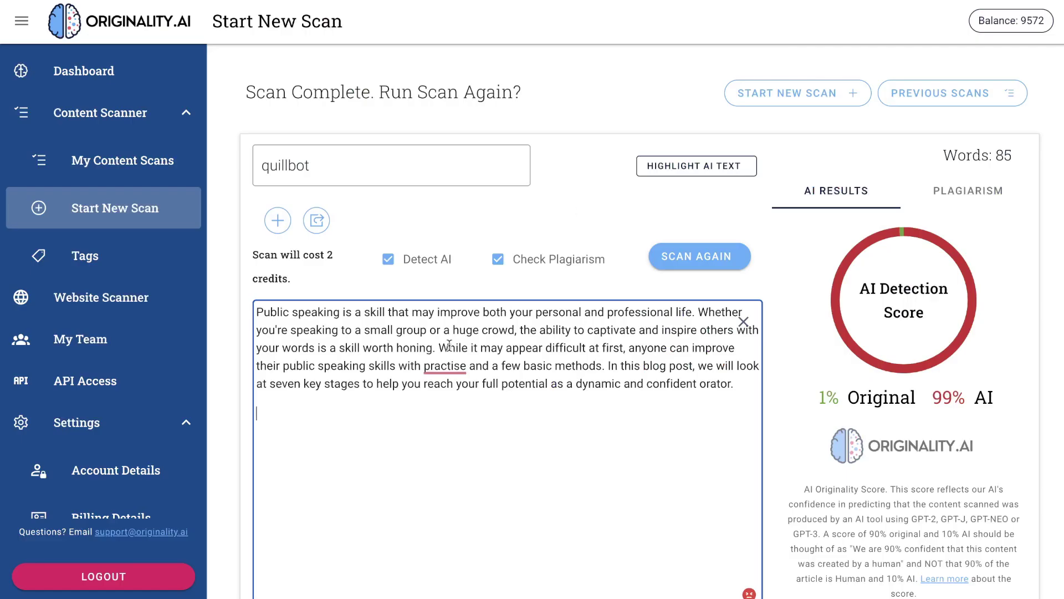
- Paste the Standard-mode paragraph over the old text and rescan with plagiarism off, getting 2% Original
mouse_move(445, 359)
key(ctrl+v)
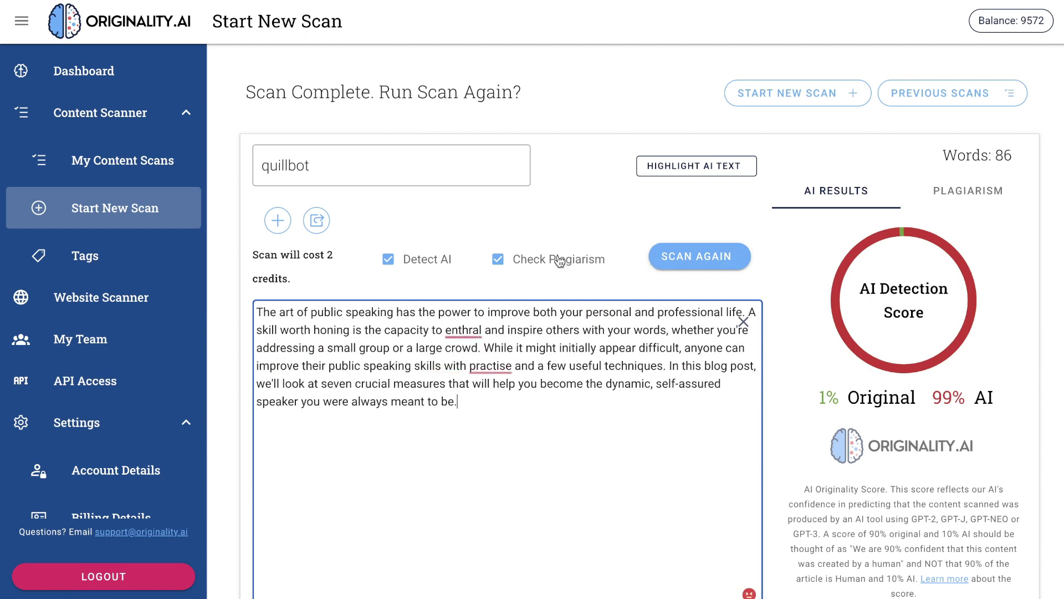
click(561, 259)
click(699, 256)
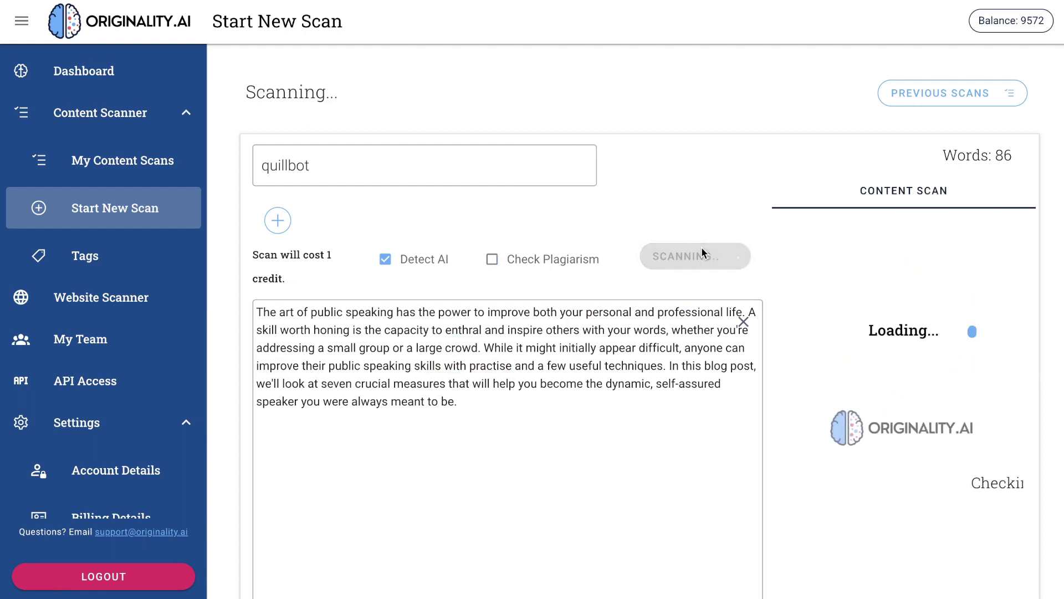
drag(813, 398, 985, 401)
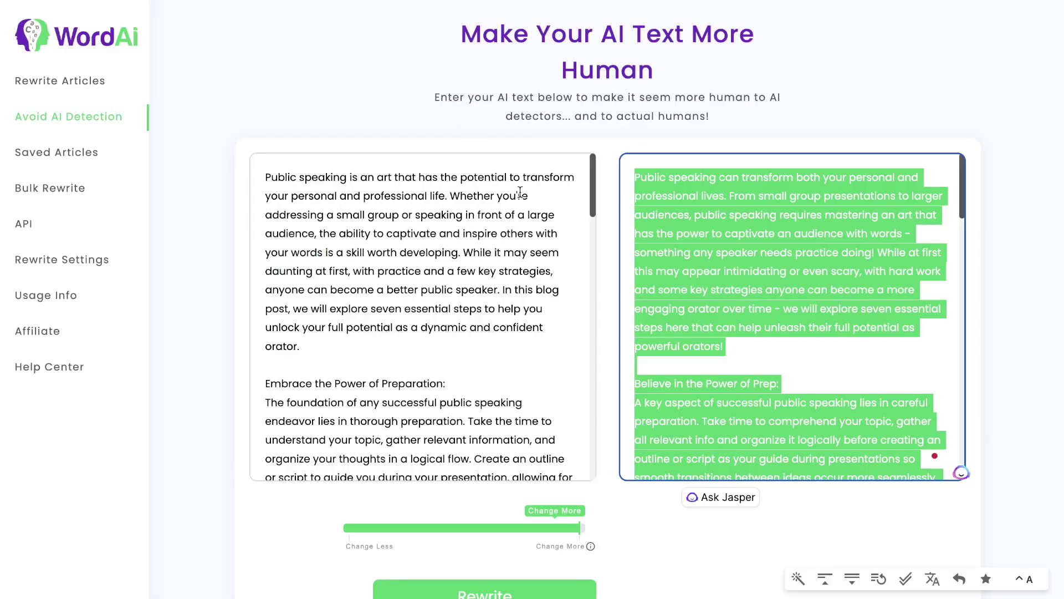
- Review the second humanized rewrite, then select ChatGPT's 'A Hero's Journey' firefighter post
scroll(311, 49, down, 2)
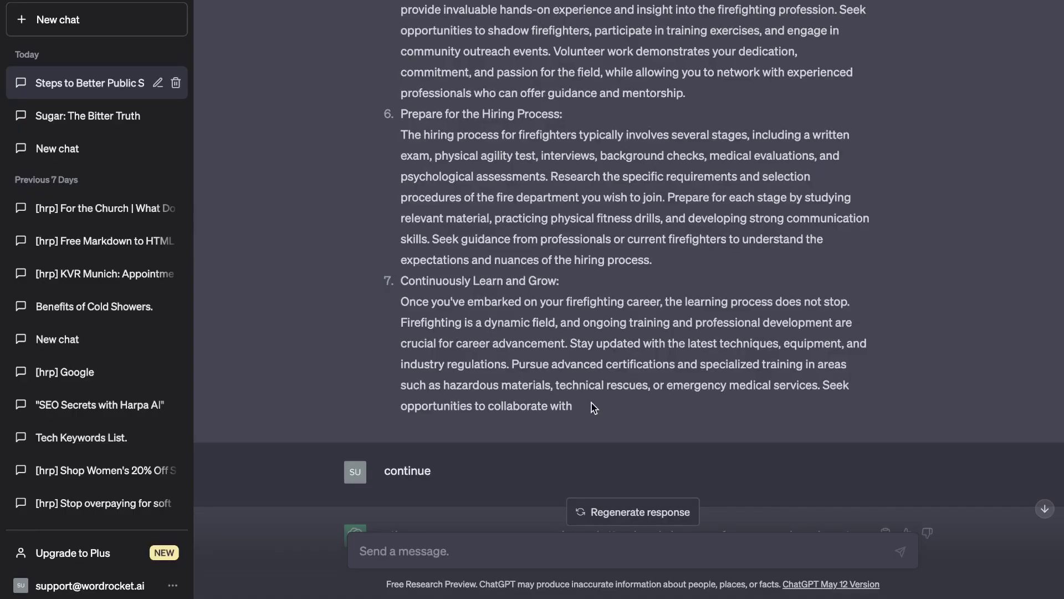
drag(591, 404, 383, 143)
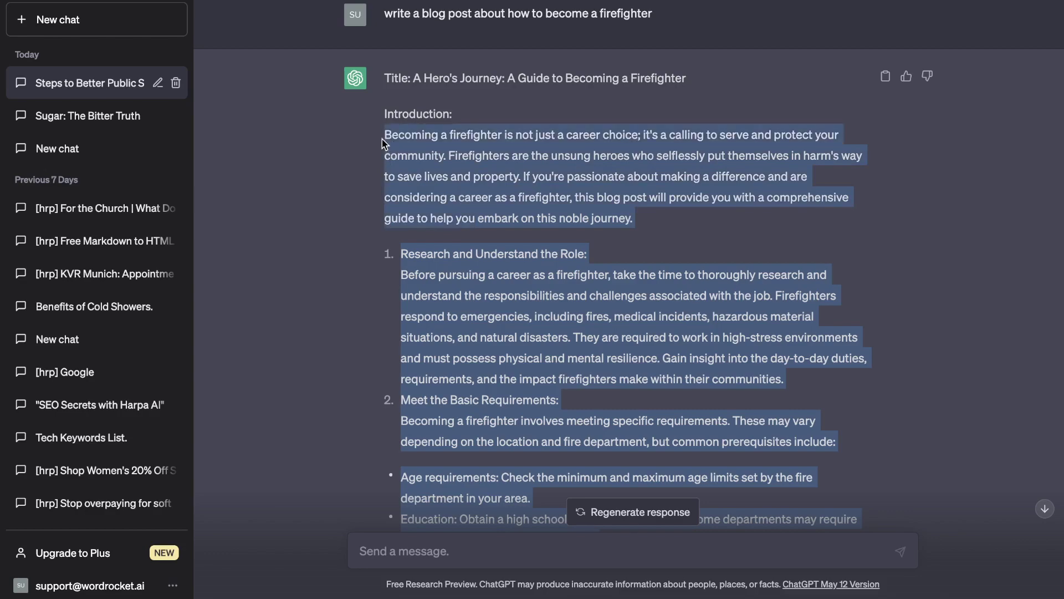
- Paste the 726-word firefighter post into Undetectable.AI and submit it for humanizing
key(ctrl+Up)
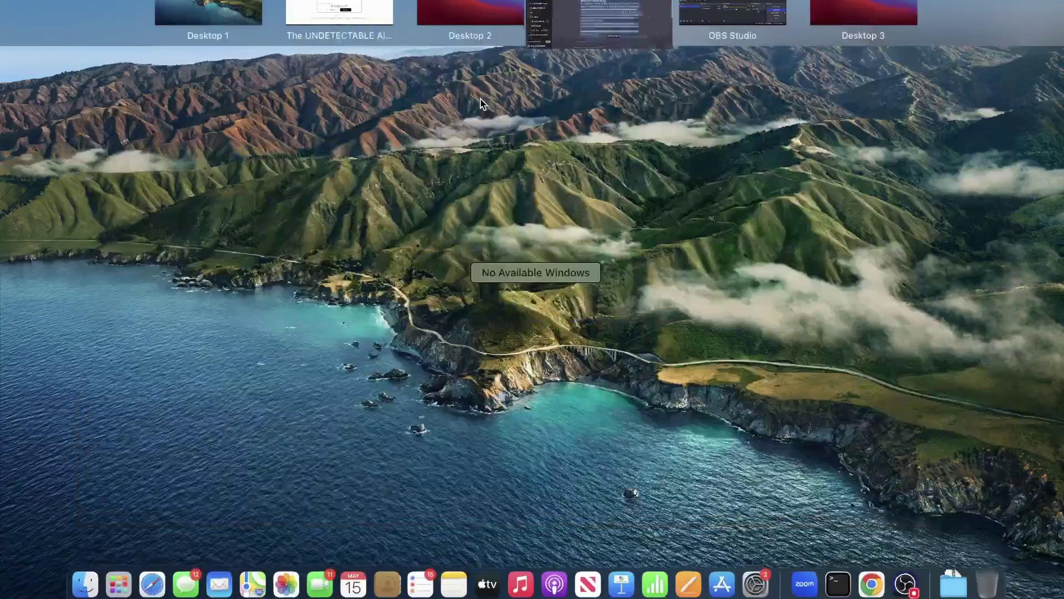
click(339, 11)
key(super+v)
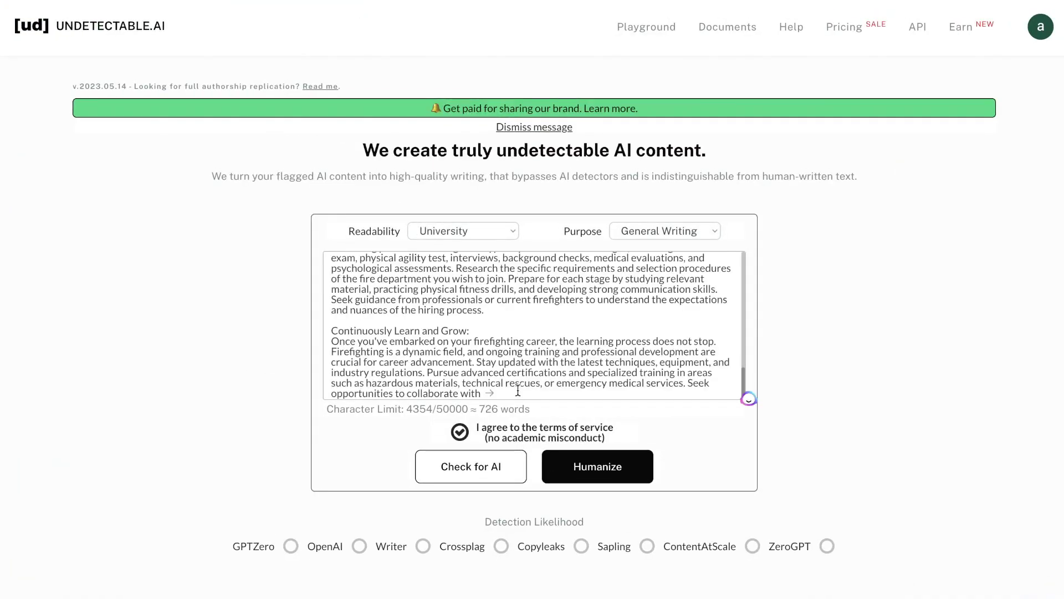
click(577, 467)
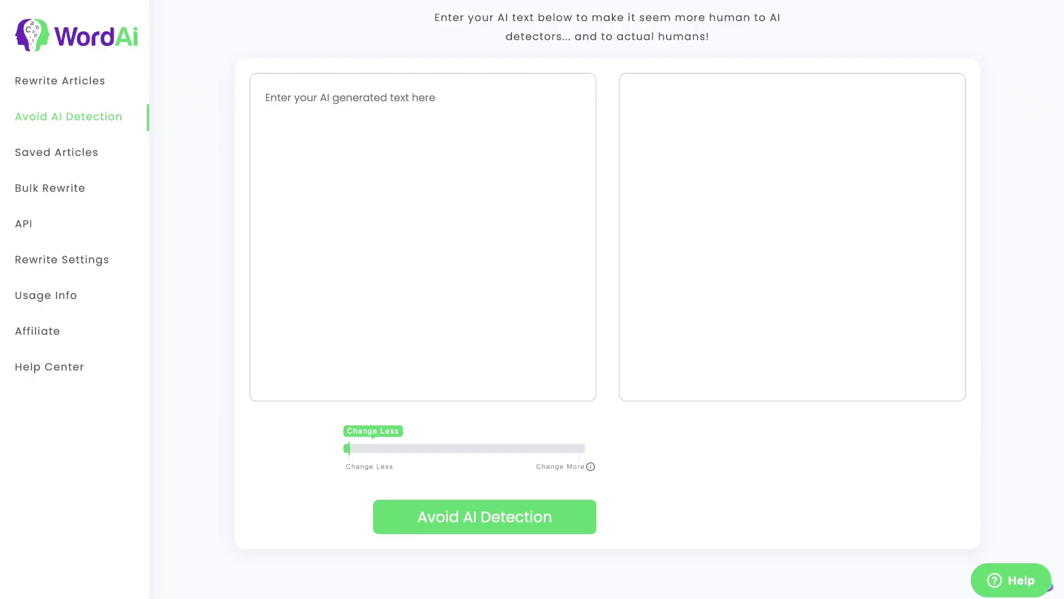
- Paste the firefighter post into WordAi and start a Change More rewrite to avoid AI detection
click(341, 151)
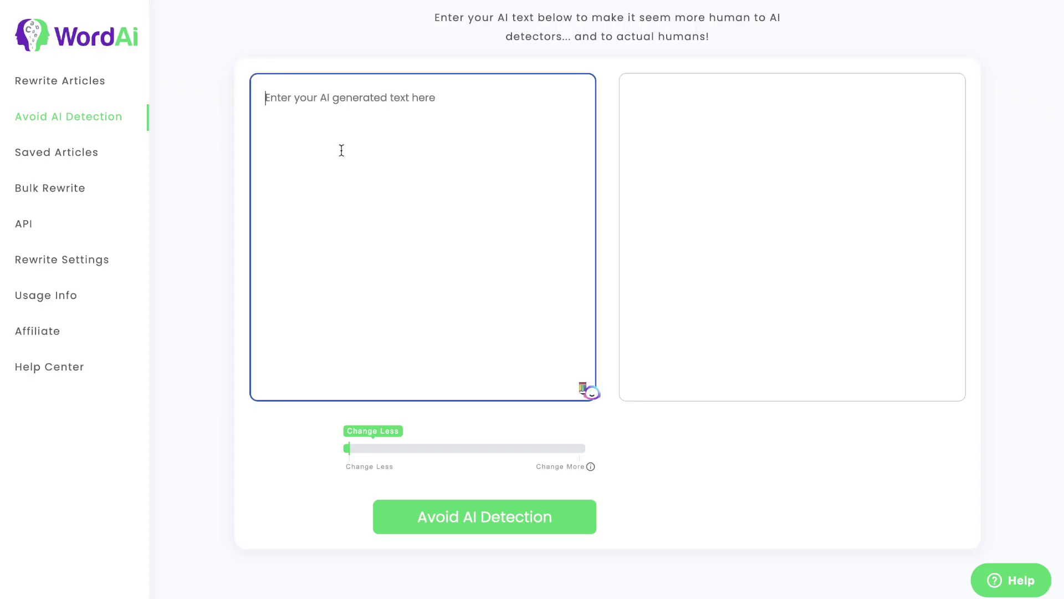
key(super+v)
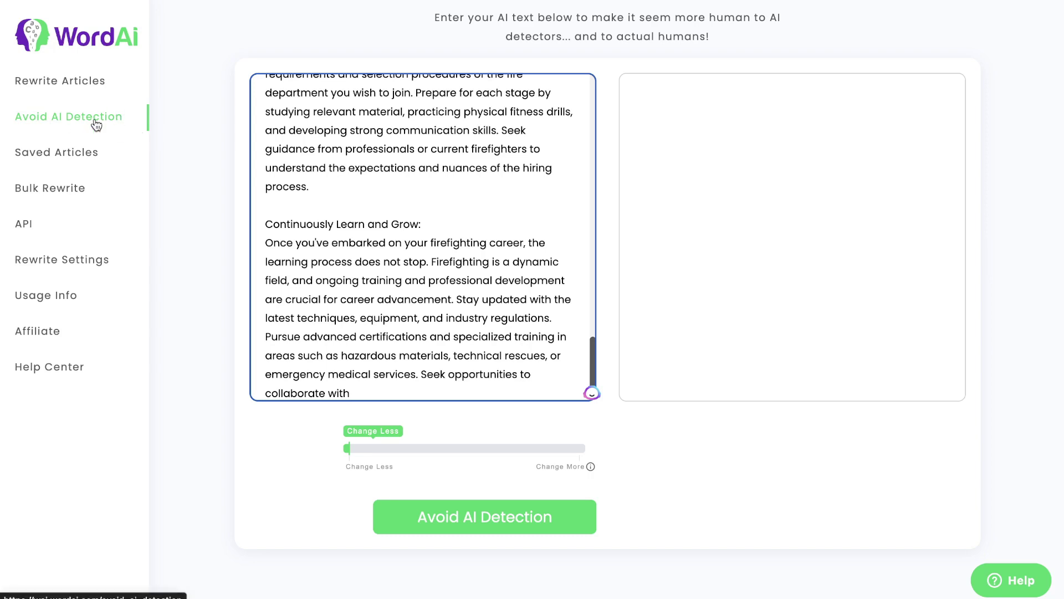
click(579, 448)
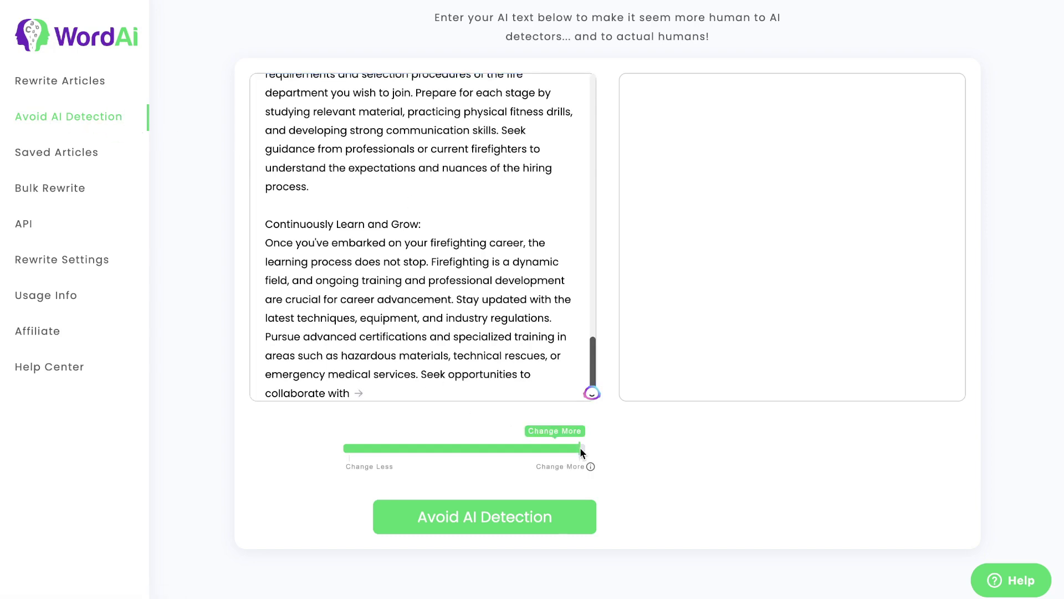
click(576, 515)
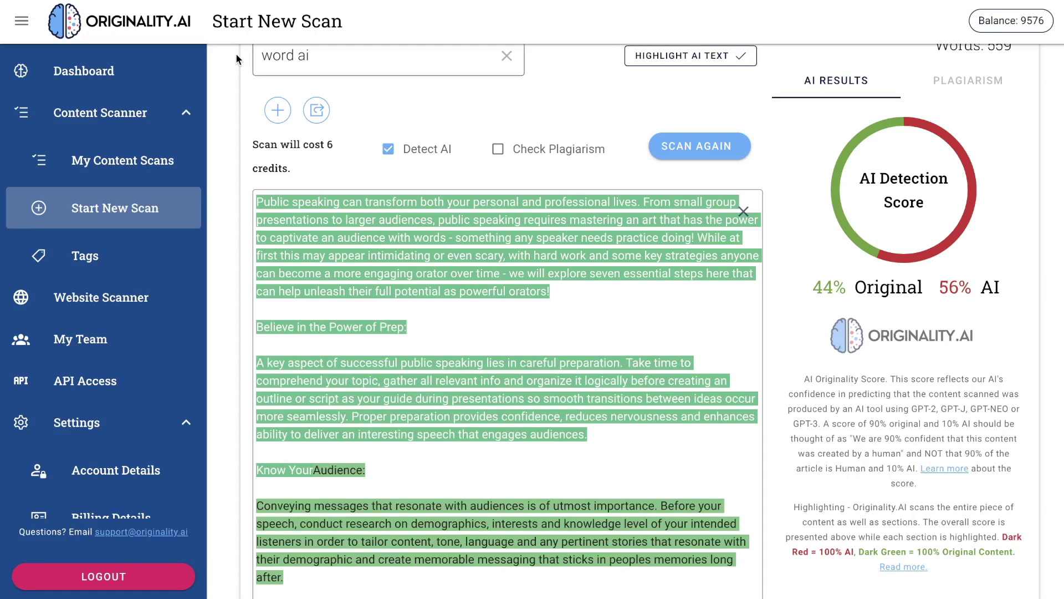
click(130, 72)
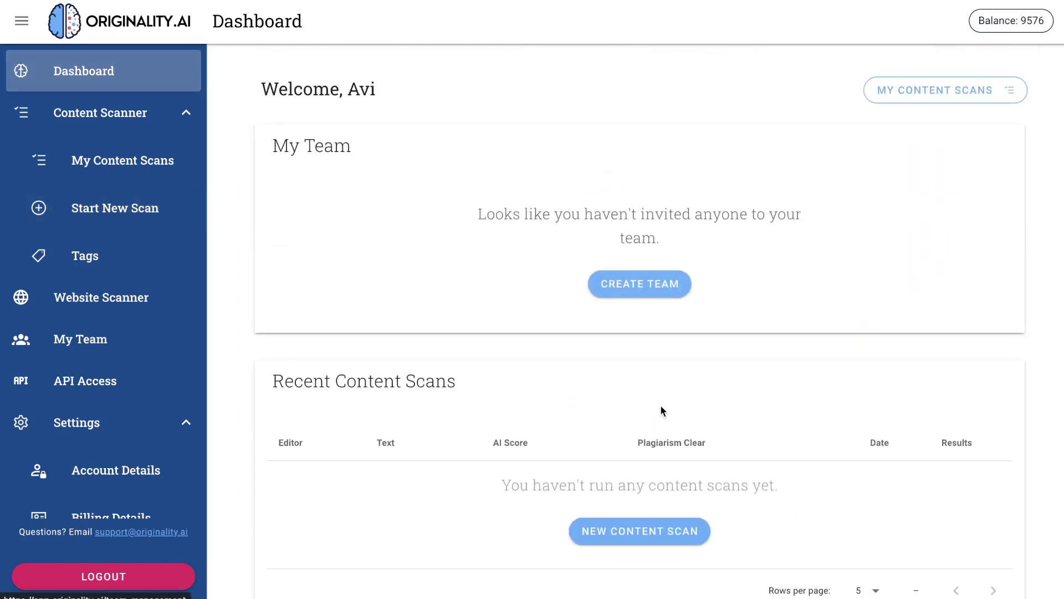
- Scan the 582-word firefighter text for AI only, scoring 100% AI and 0% Original
click(631, 531)
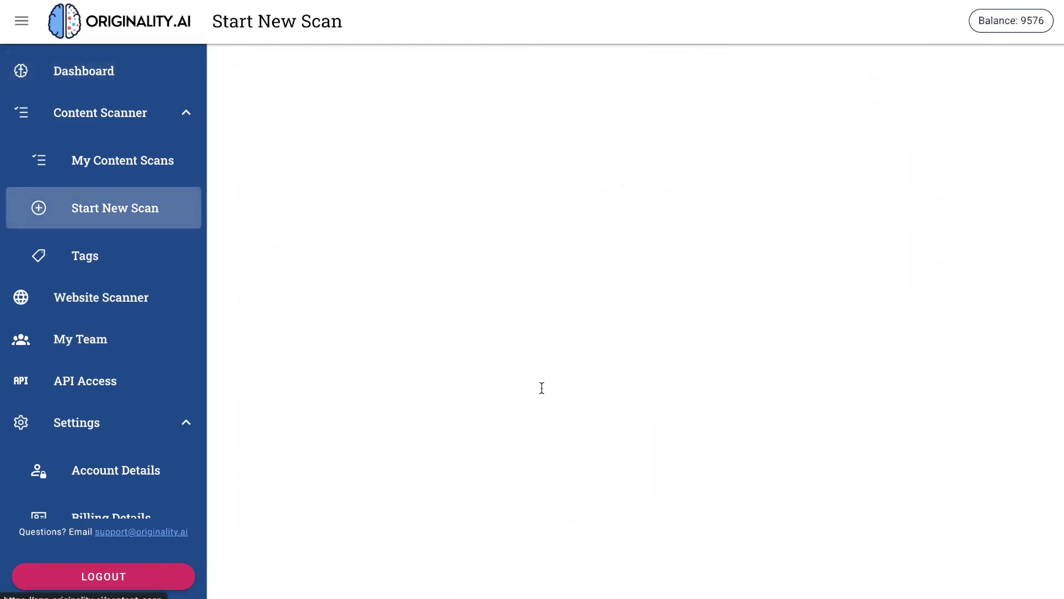
click(487, 345)
click(504, 226)
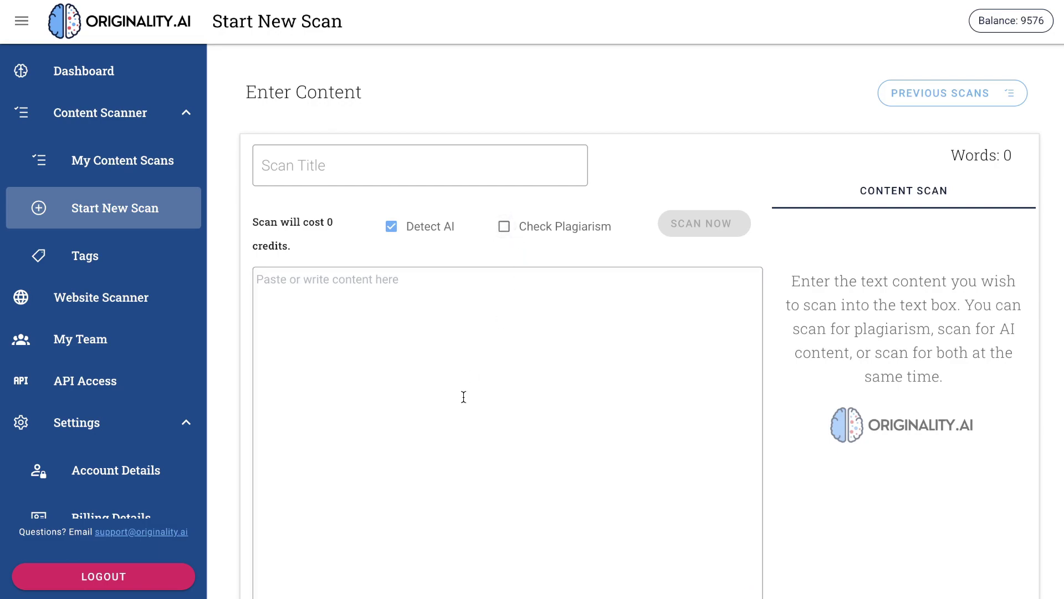
click(463, 397)
key(ctrl+v)
scroll(477, 358, up, 10)
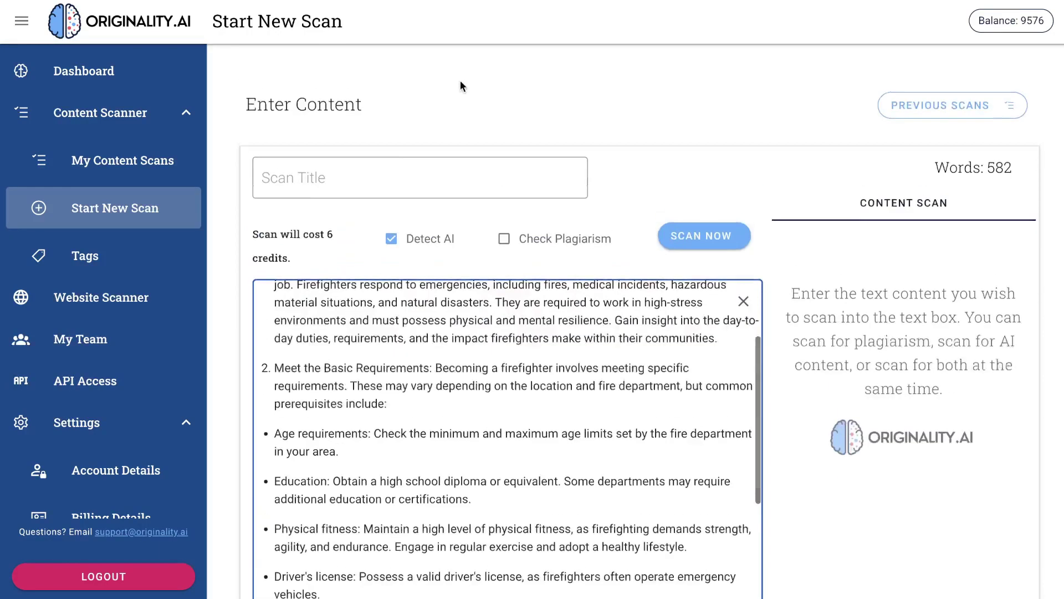
click(274, 165)
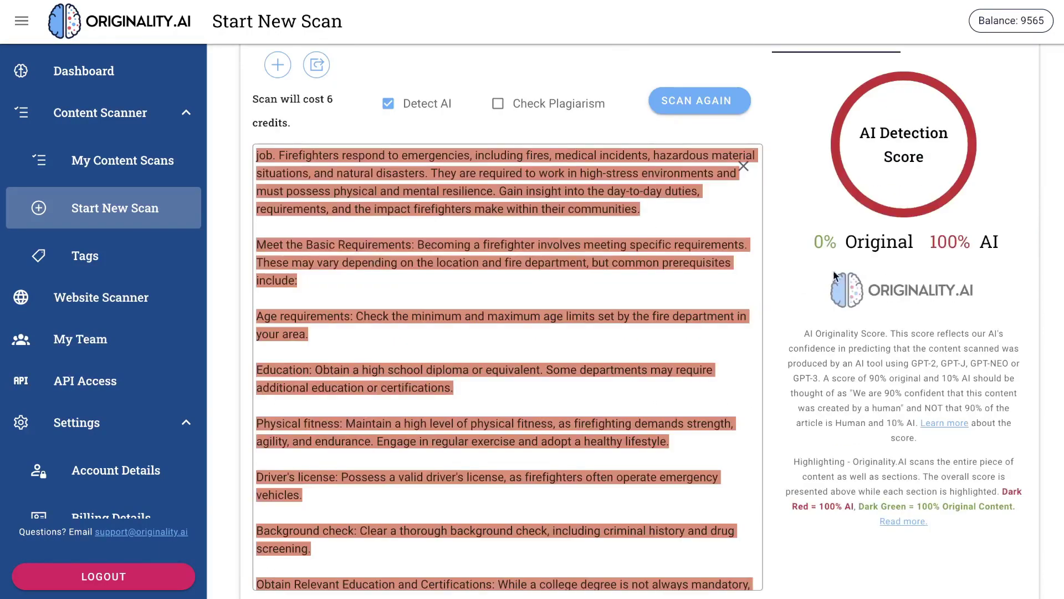
drag(927, 242, 1012, 248)
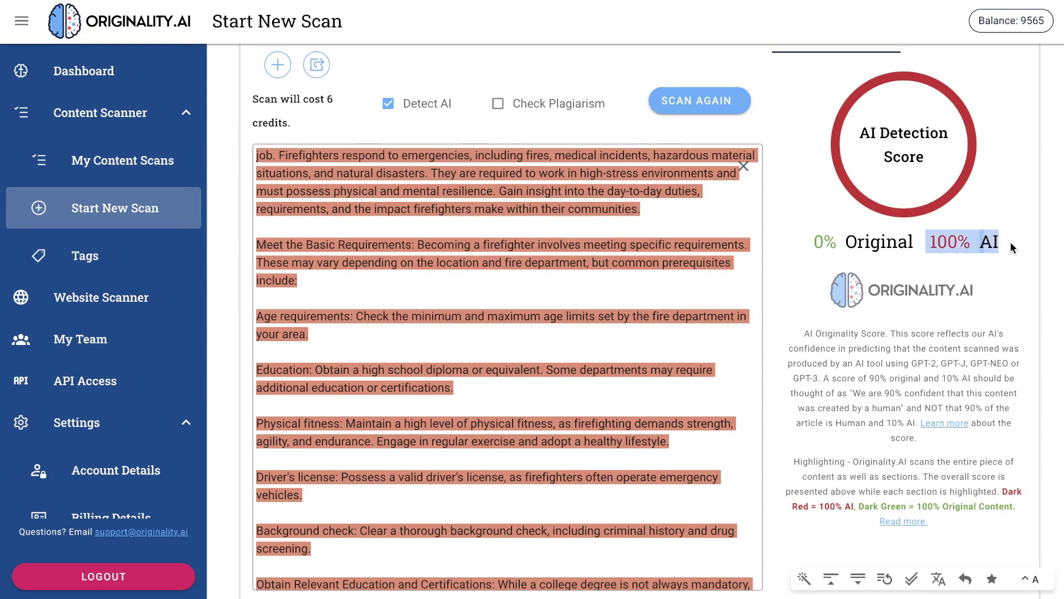
drag(810, 242, 871, 244)
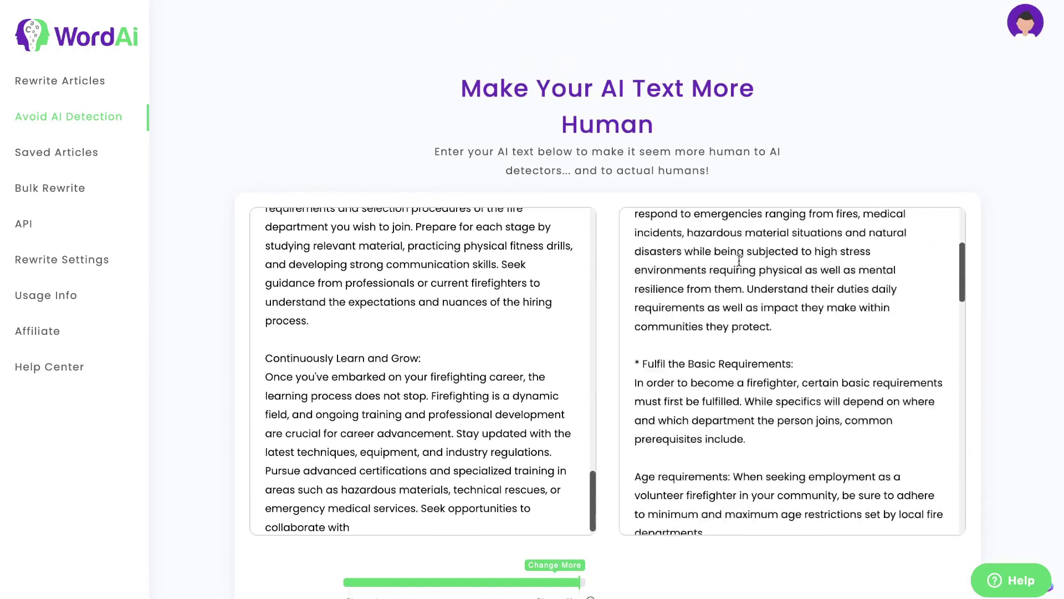
- Select the entire rewritten firefighter post in WordAi's output box and copy it
scroll(739, 261, down, 3)
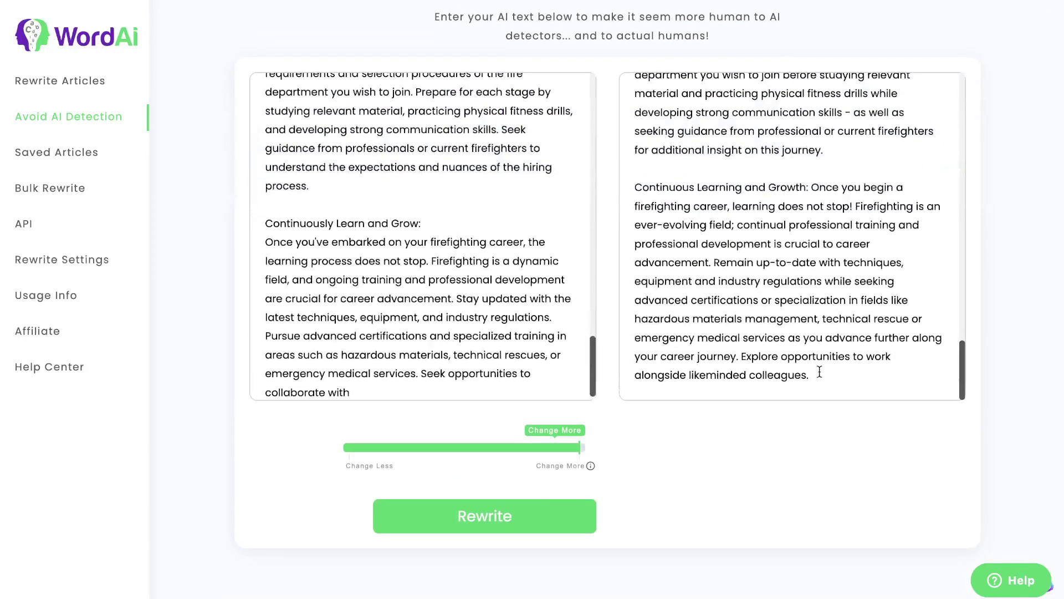
drag(930, 370, 644, 70)
right_click(669, 103)
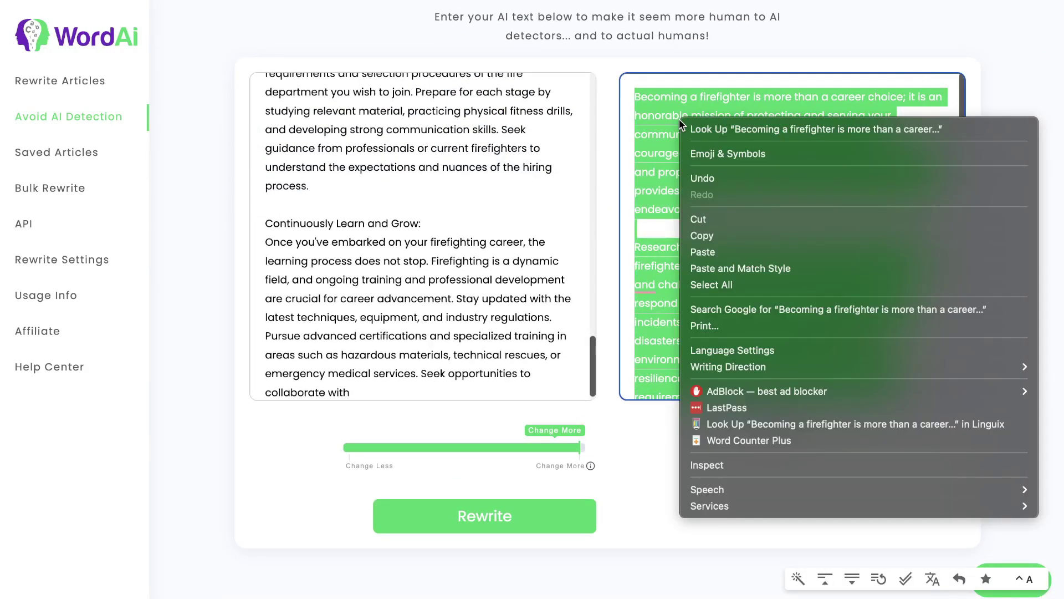
click(710, 236)
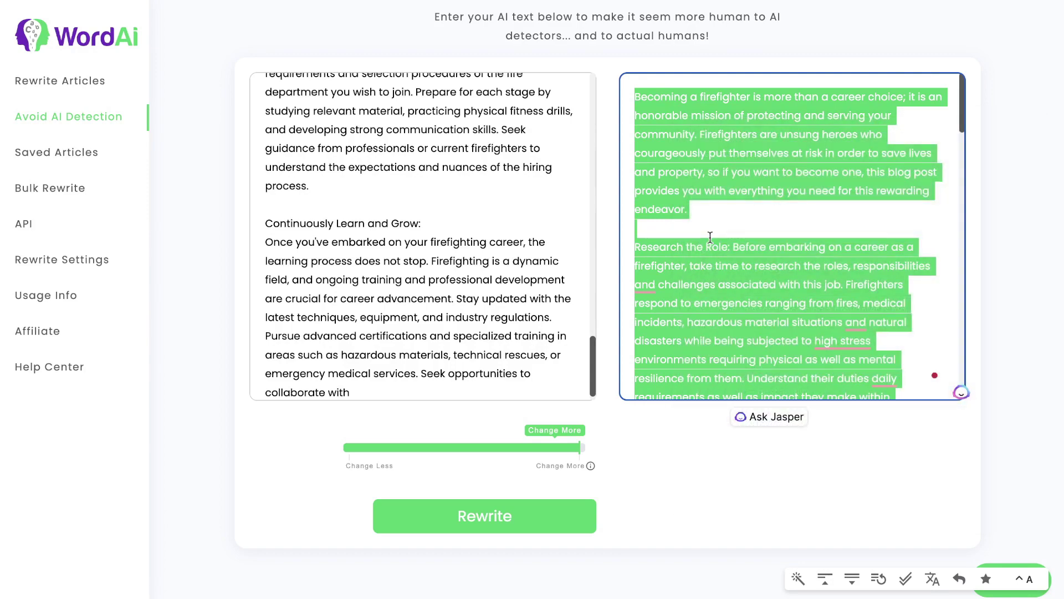
scroll(462, 161, up, 5)
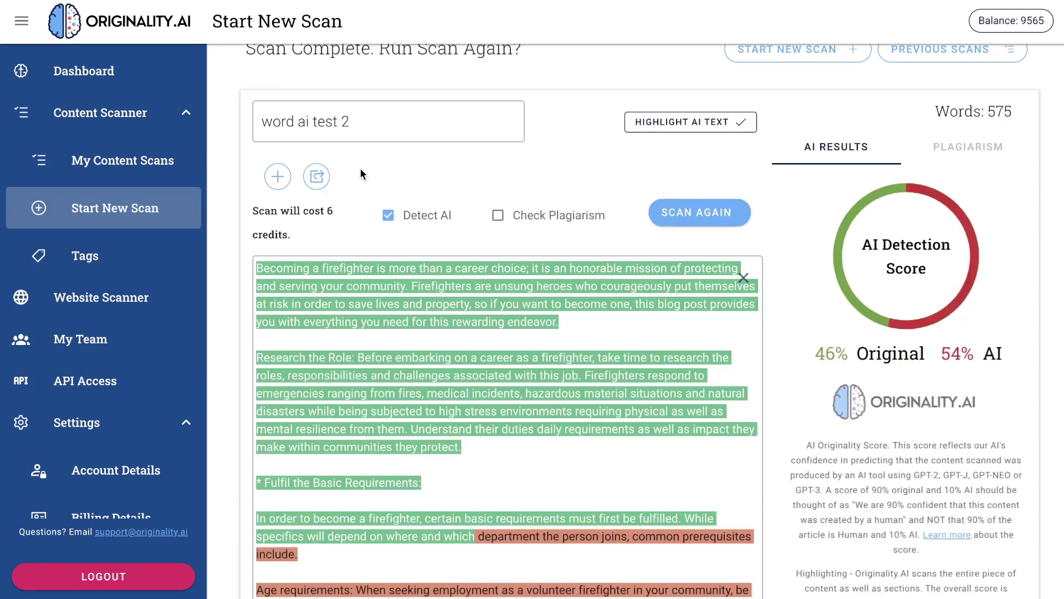
- Review the 'word ai test 2' results, highlighting the 46% Original and 54% AI scores
scroll(405, 243, down, 1)
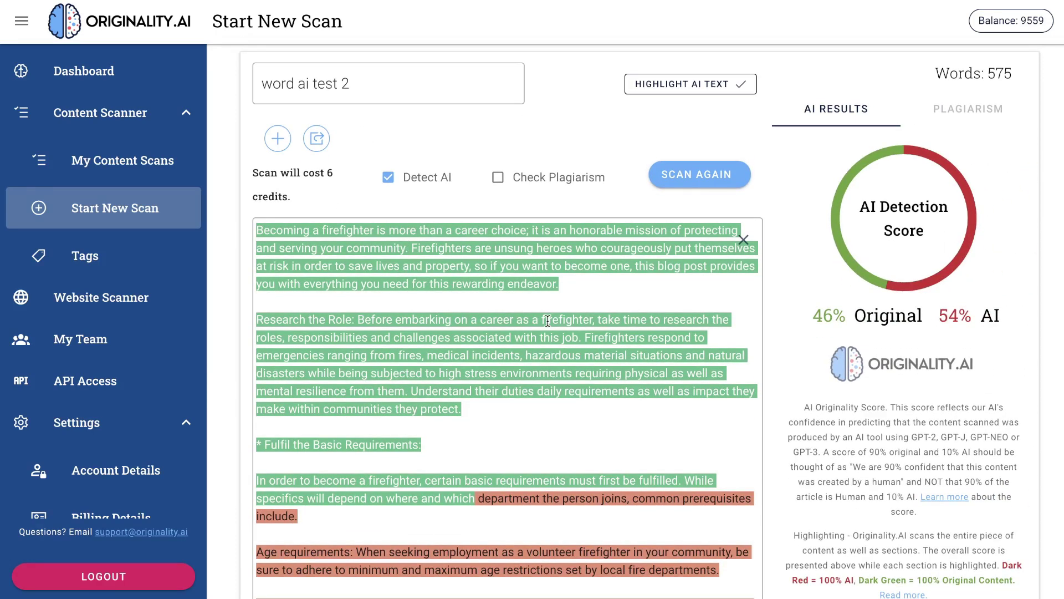
scroll(604, 253, down, 1)
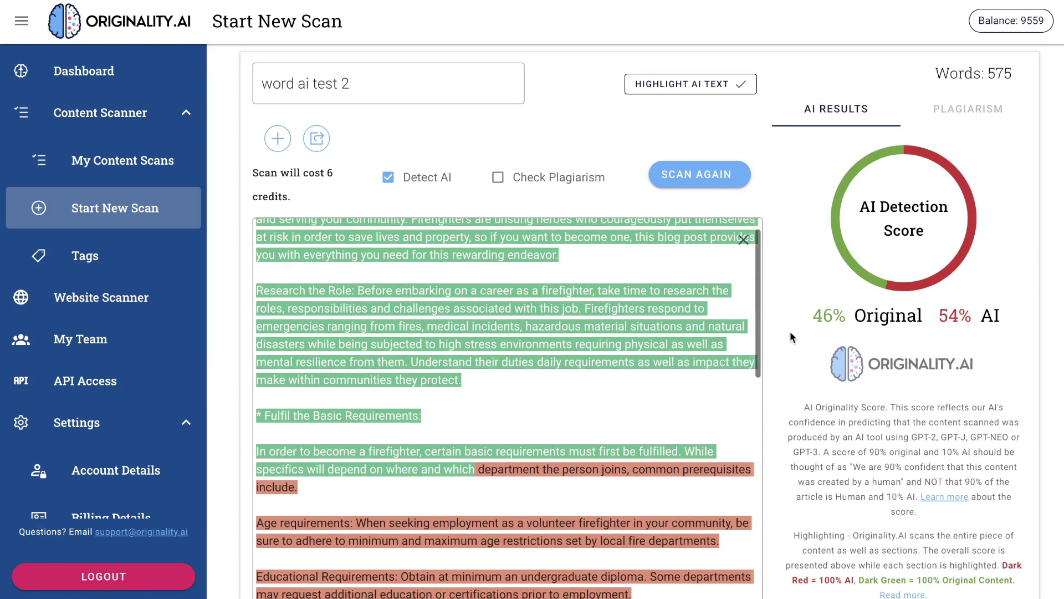
double_click(892, 326)
drag(936, 318, 1001, 318)
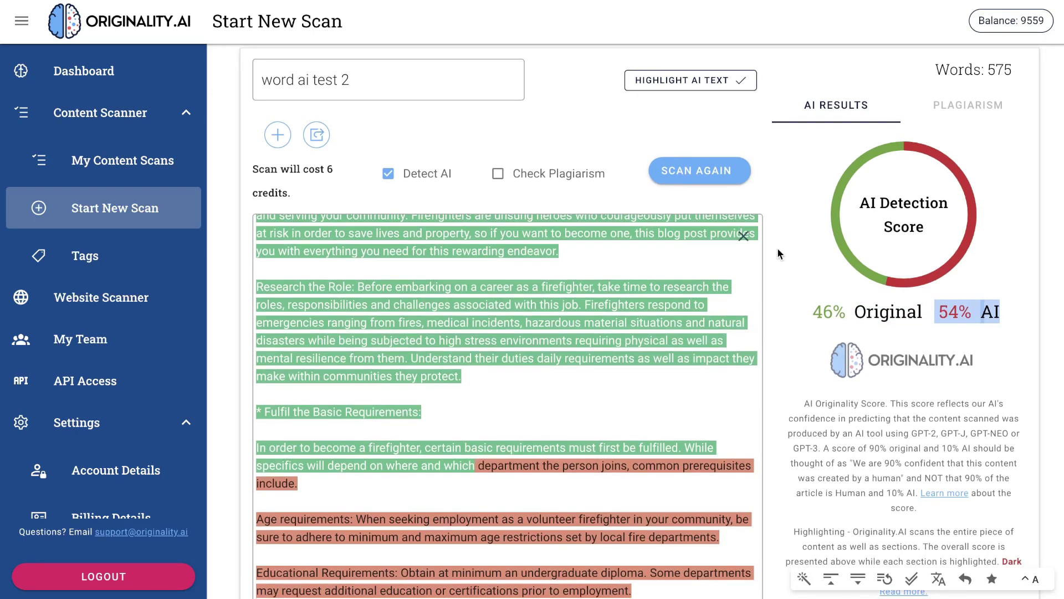
scroll(779, 251, down, 1)
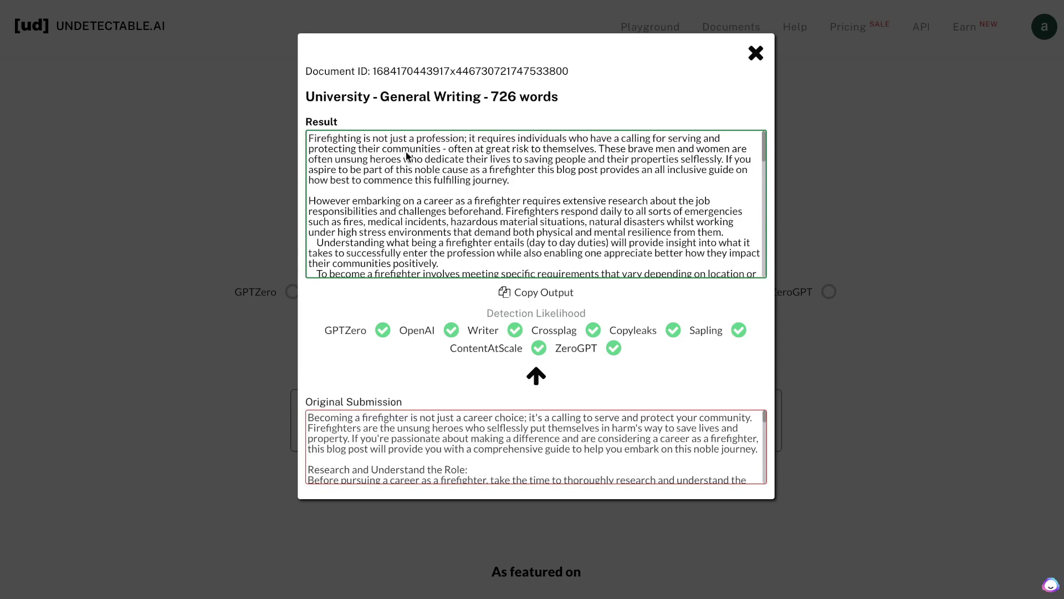
- Copy the full humanized firefighter text from Undetectable.AI's Result box
scroll(407, 156, down, 15)
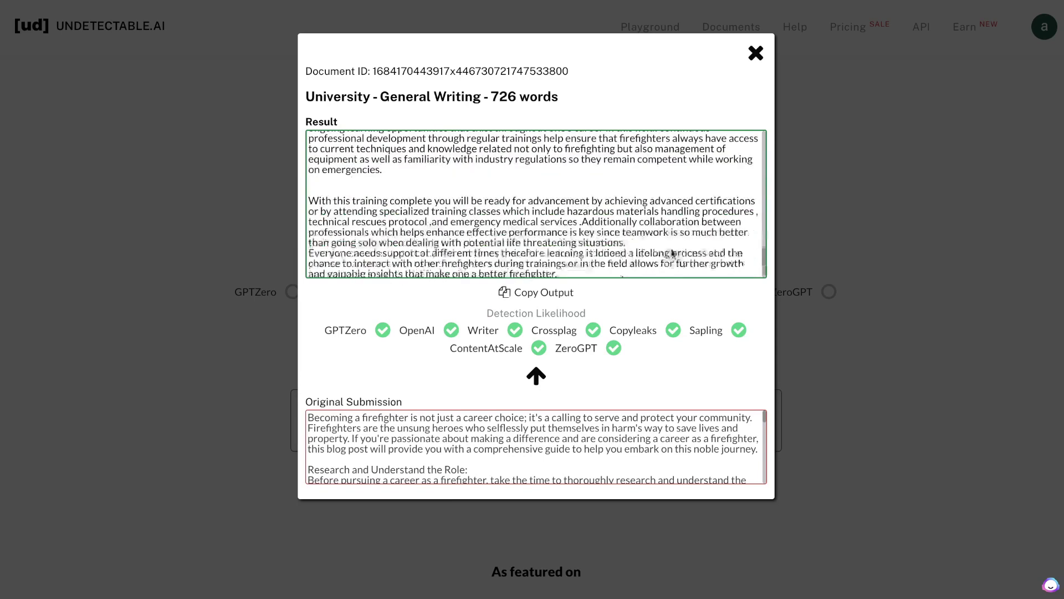
click(568, 273)
key(super+a)
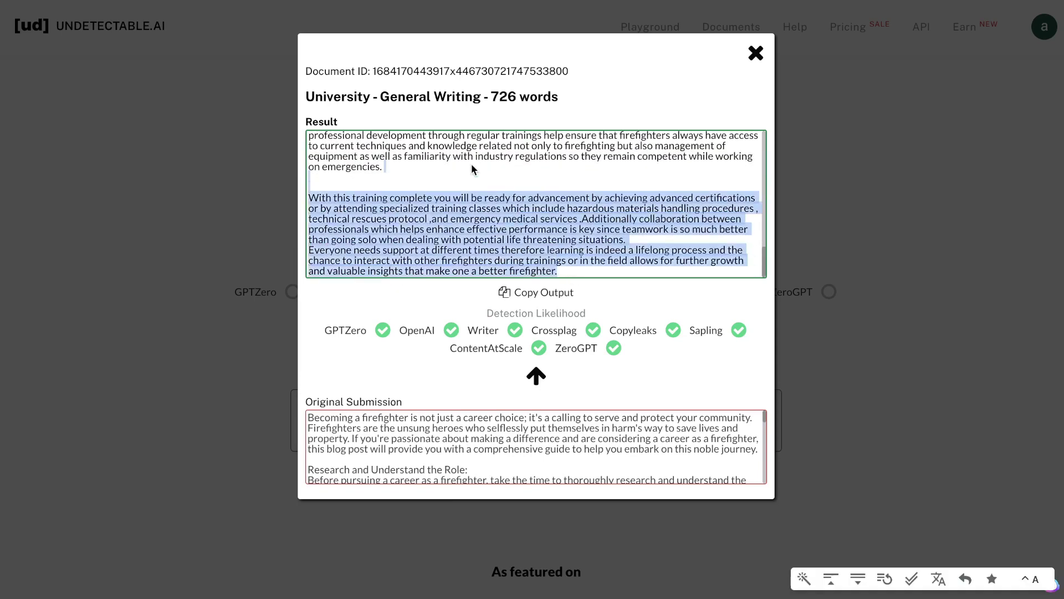
right_click(397, 162)
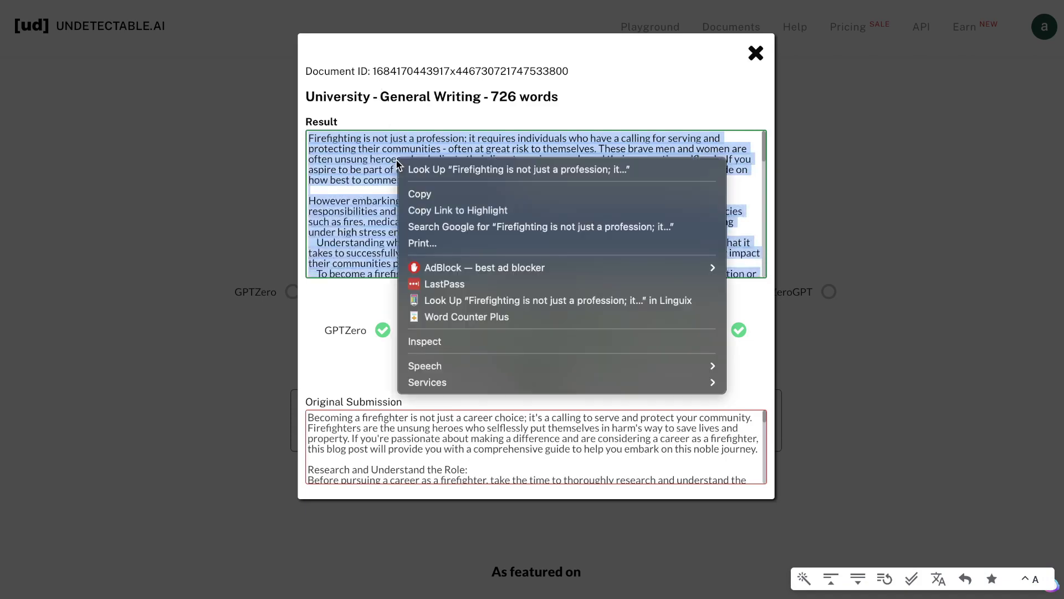
click(420, 193)
key(ctrl+Tab)
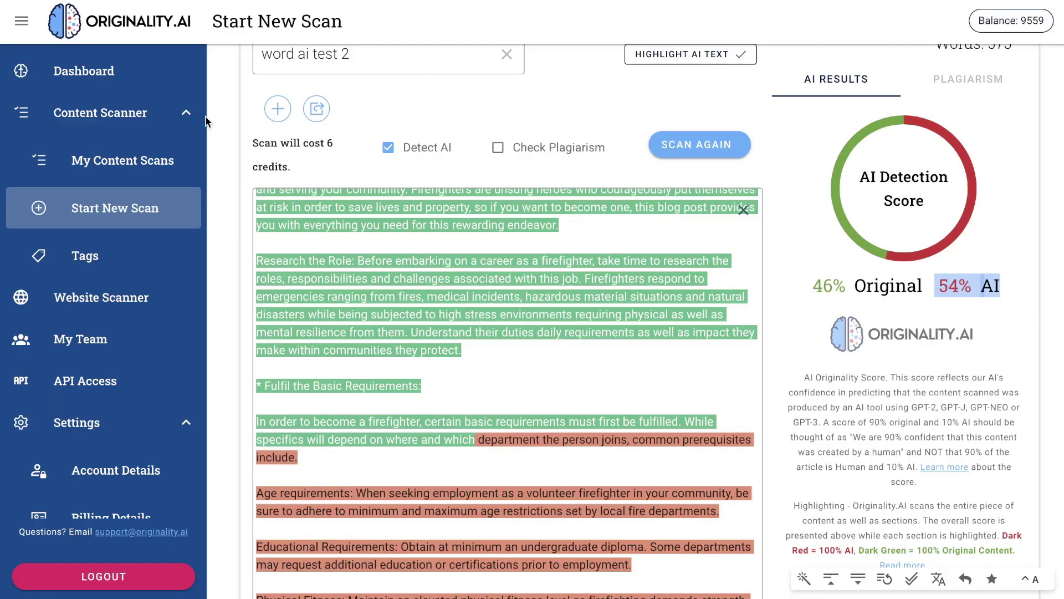
- Reload the scan page and highlight the 11% AI score of the 770-word Undetectable Test 2 result
scroll(638, 332, up, 2)
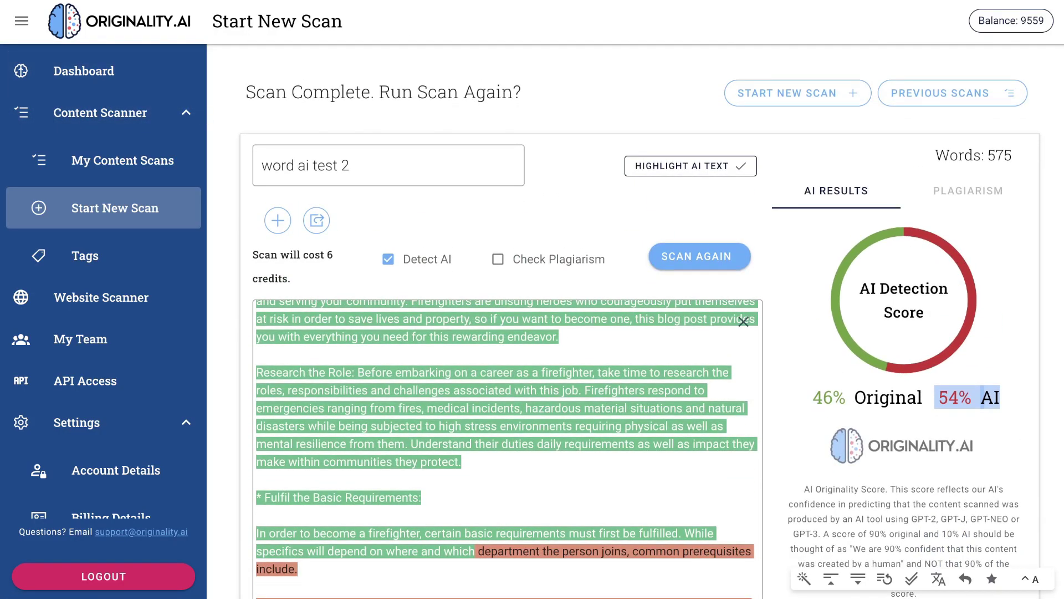
right_click(788, 0)
click(803, 38)
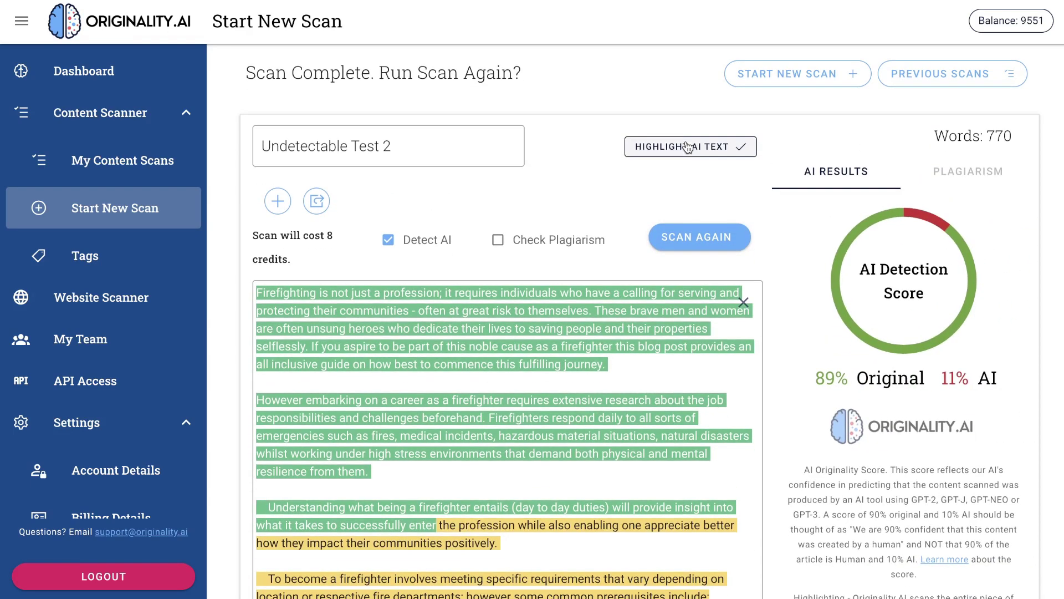
drag(810, 380, 1008, 385)
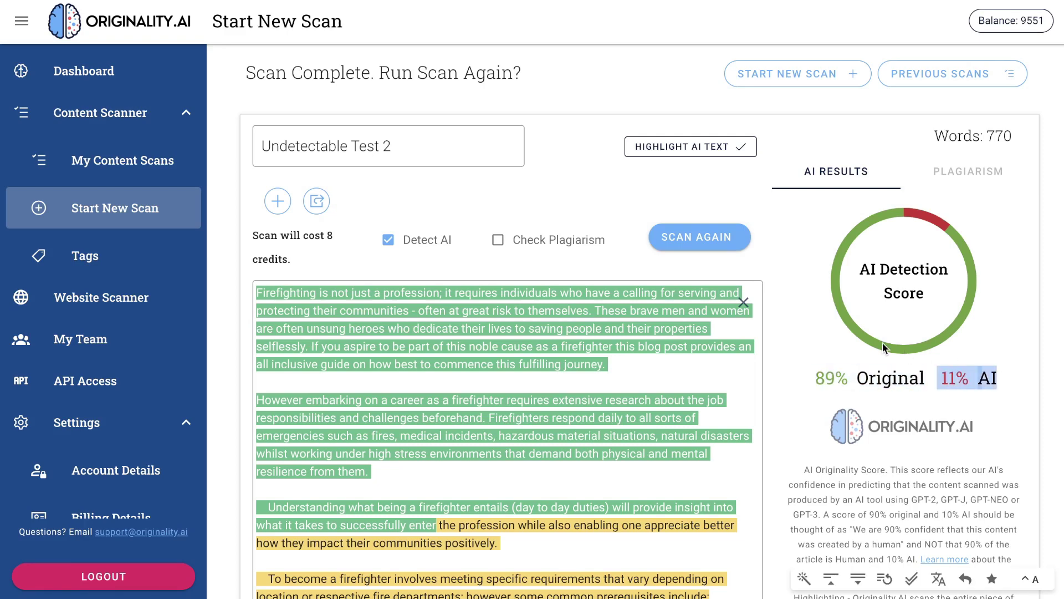
scroll(854, 333, down, 1)
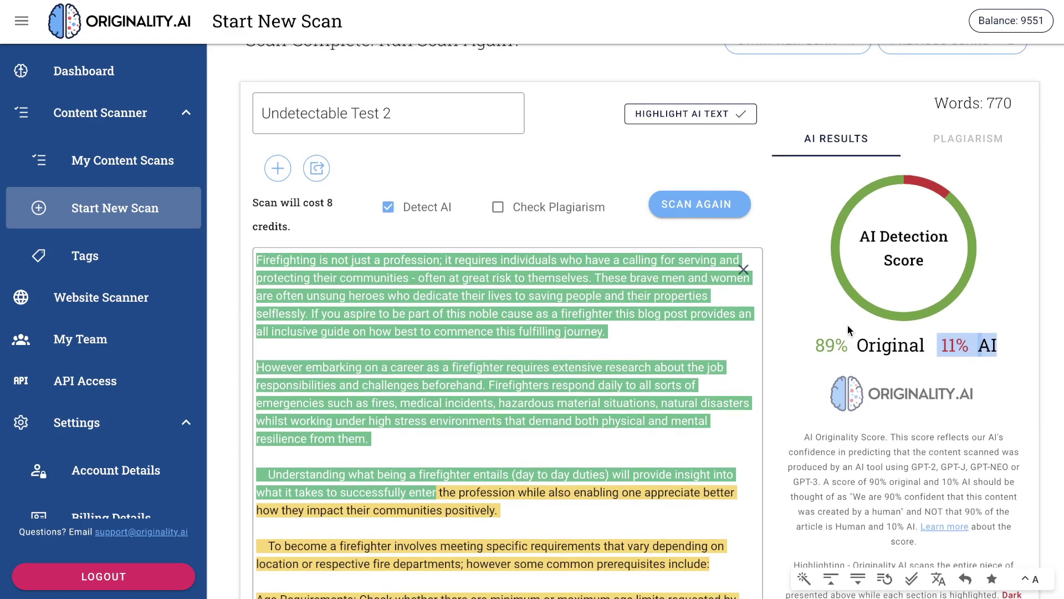
- Scroll further down the Undetectable Test 2 results
scroll(545, 195, down, 1)
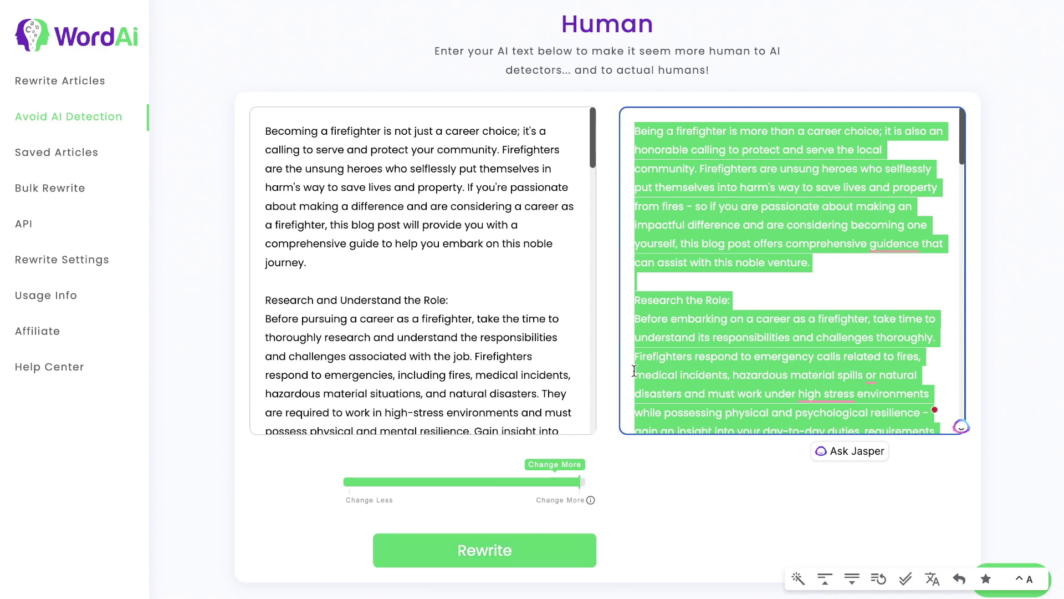
scroll(526, 349, down, 1)
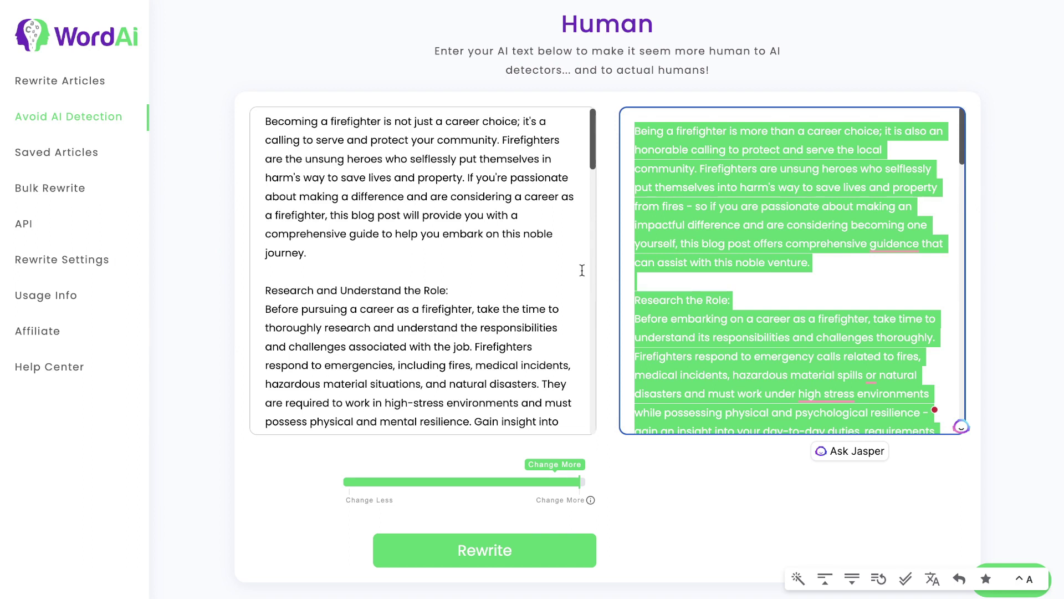
scroll(727, 65, down, 1)
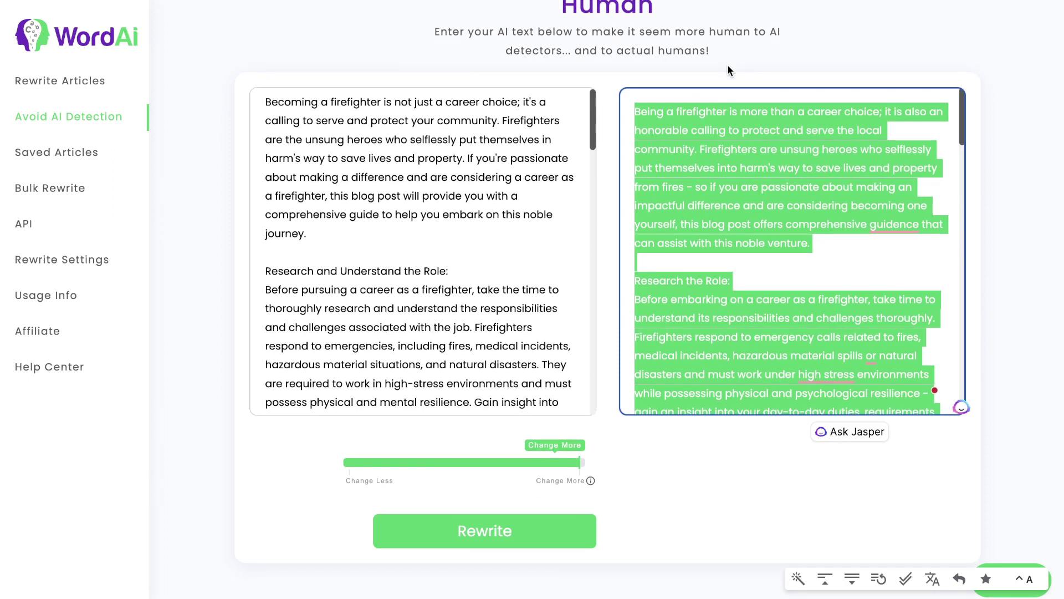